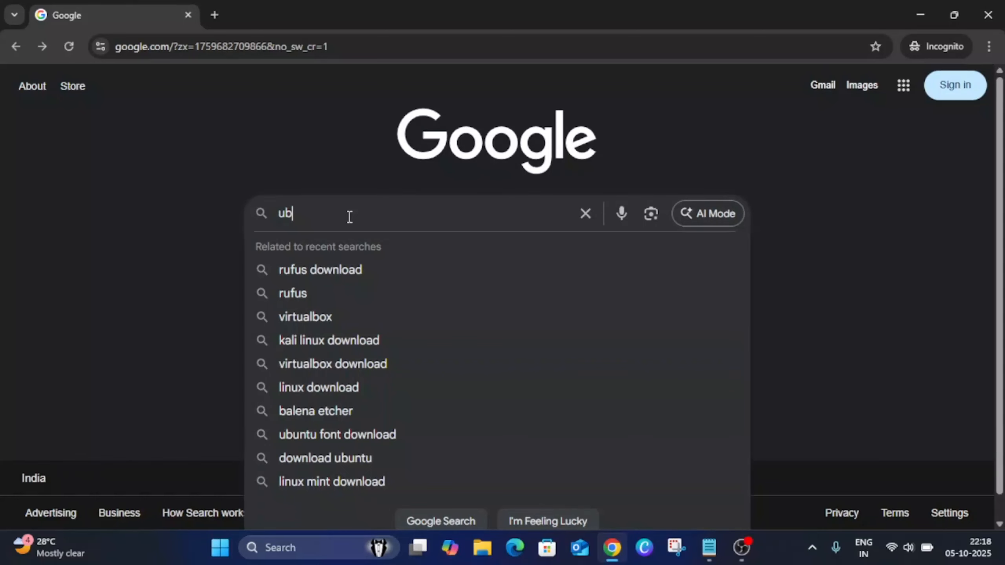
Search Google for "download ubuntu" and open the Download Ubuntu Desktop result in a new tab
type("down")
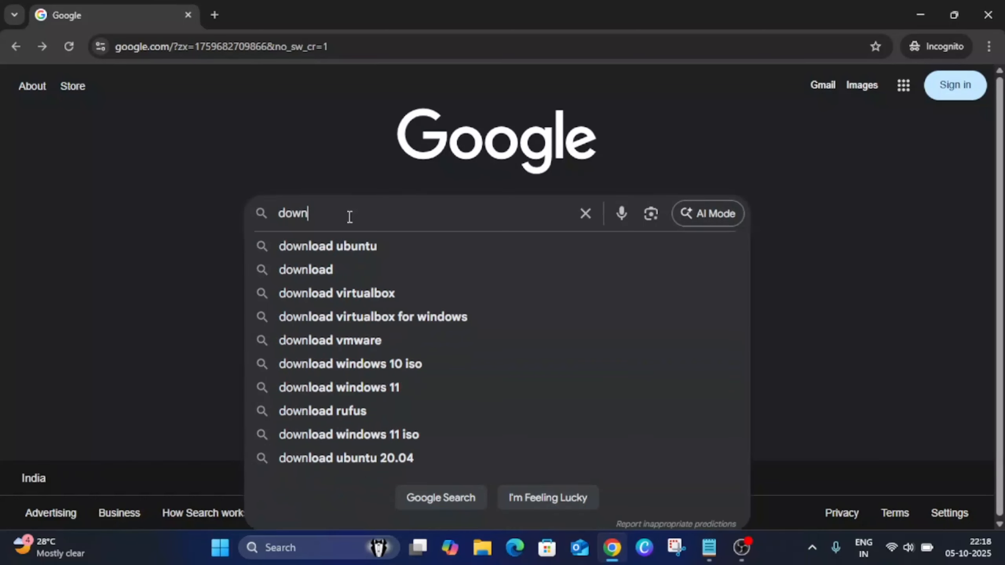
left_click(350, 237)
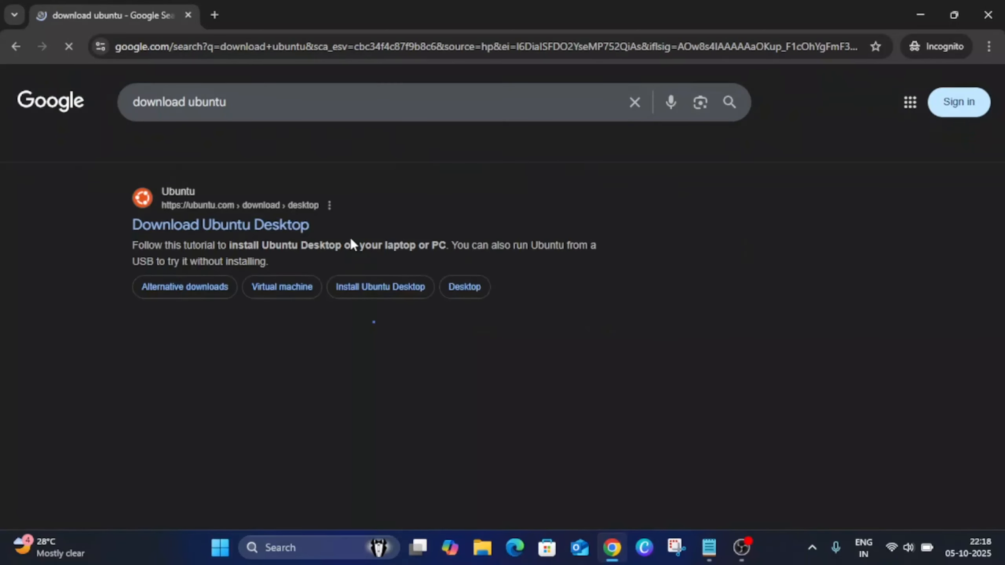
right_click(205, 233)
left_click(222, 247)
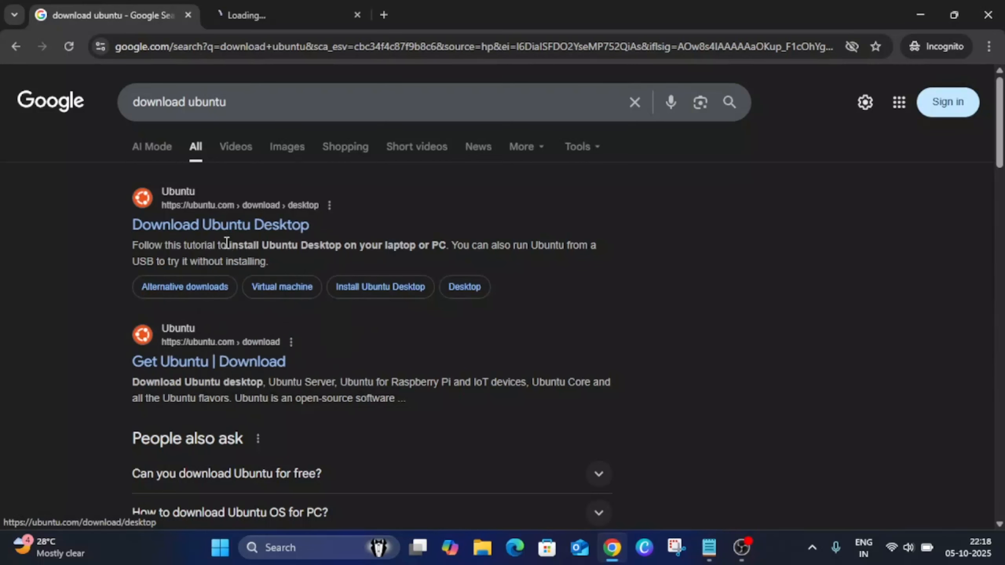
left_click(288, 17)
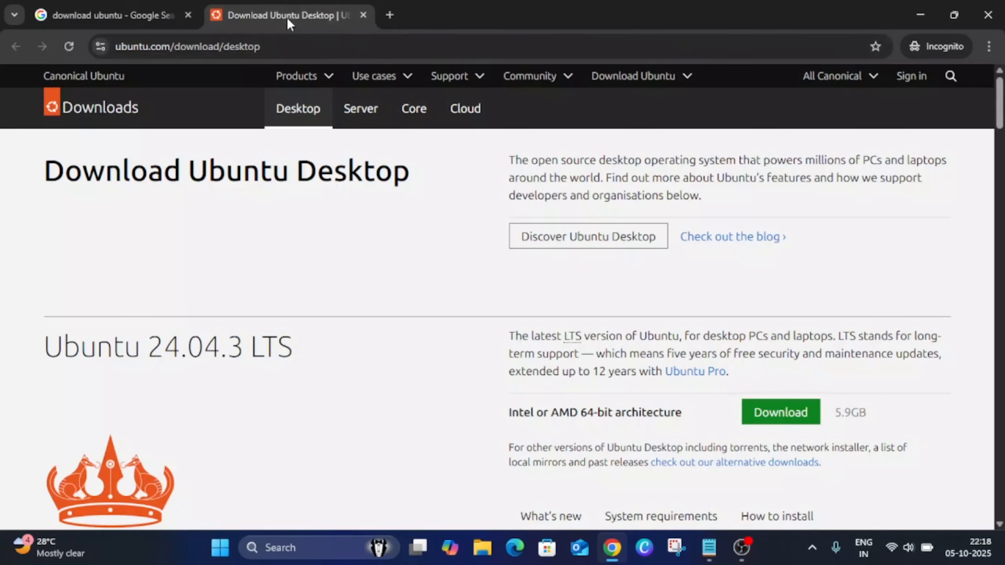
Examine the Ubuntu 24.04.3 LTS release and its system requirements for processor, memory and hard drive space
scroll(474, 296, "down", 2)
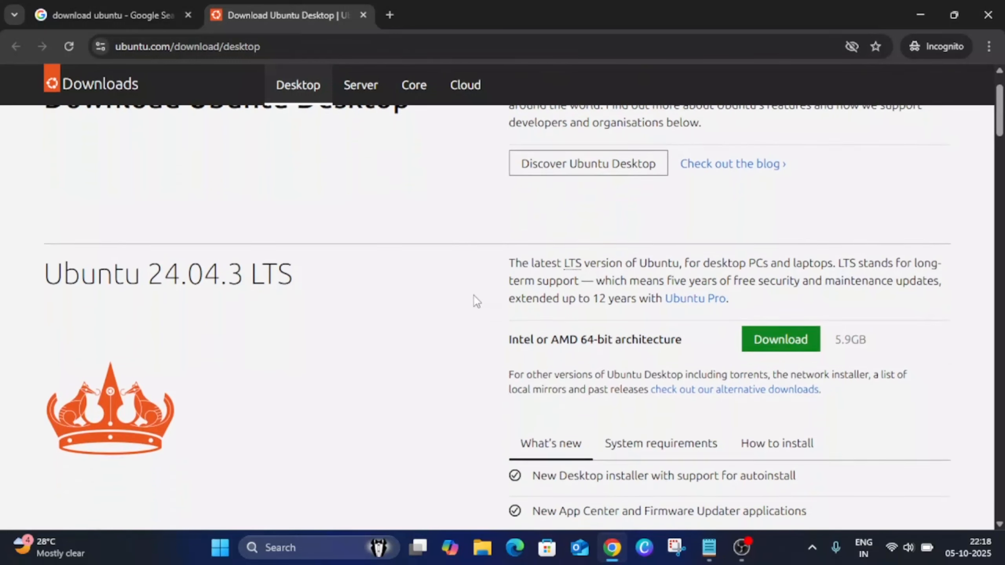
left_click_drag(44, 273, 283, 273)
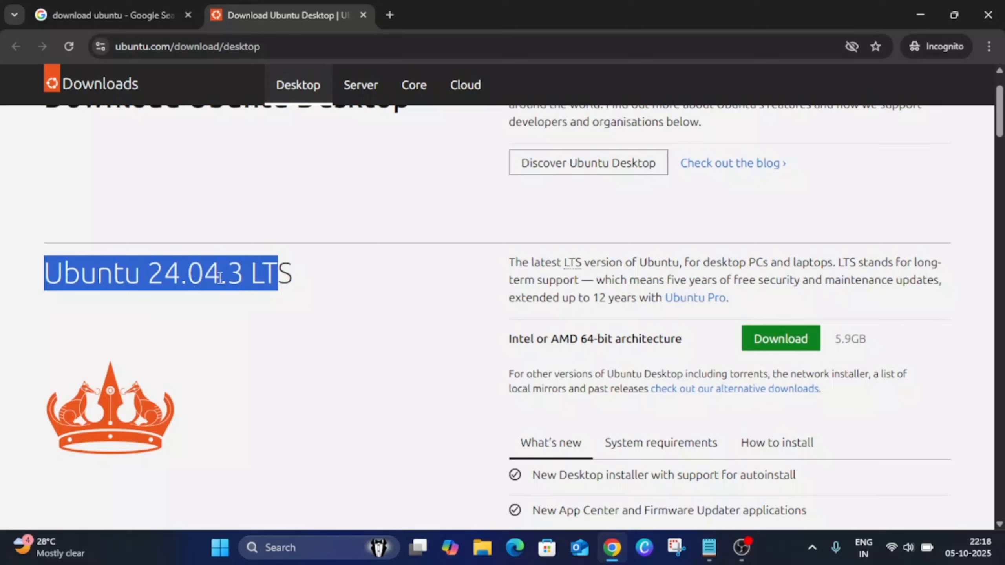
left_click(249, 276)
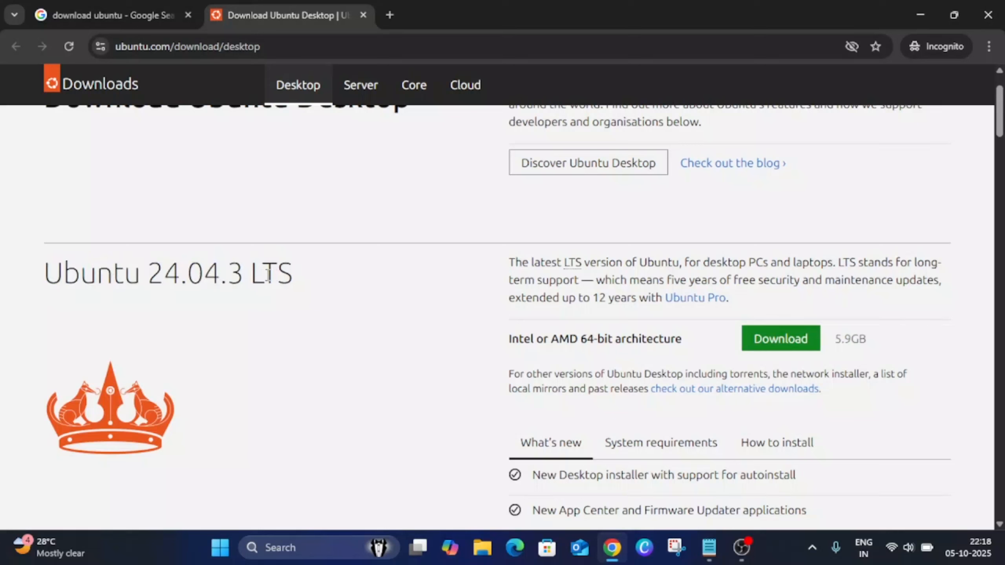
scroll(461, 322, "down", 2)
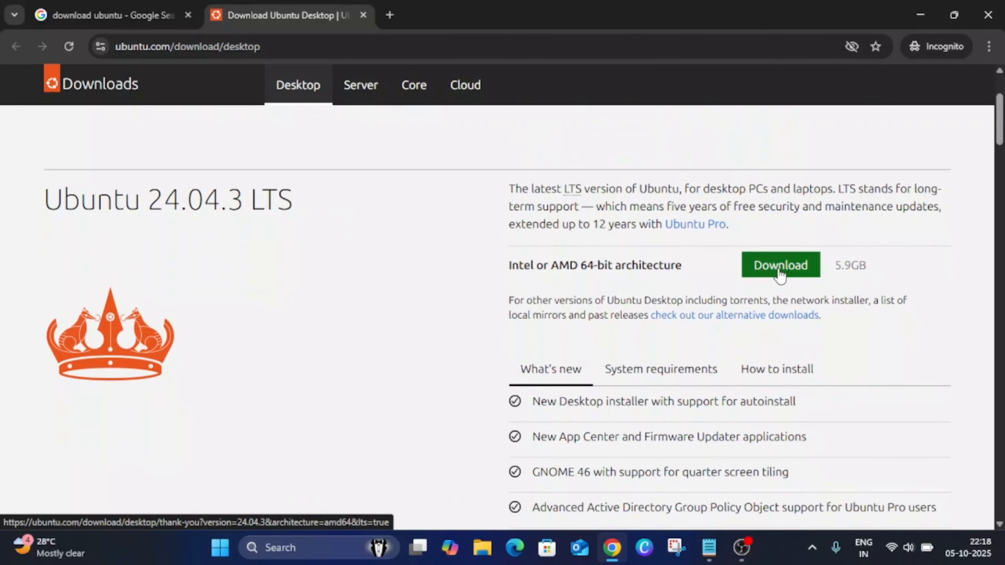
scroll(702, 285, "down", 2)
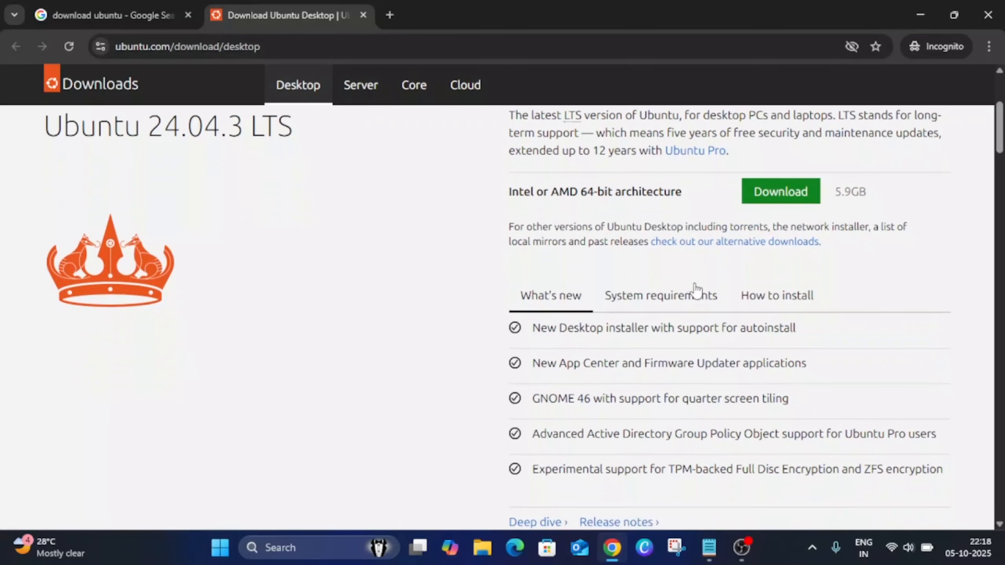
left_click(666, 303)
scroll(594, 285, "down", 2)
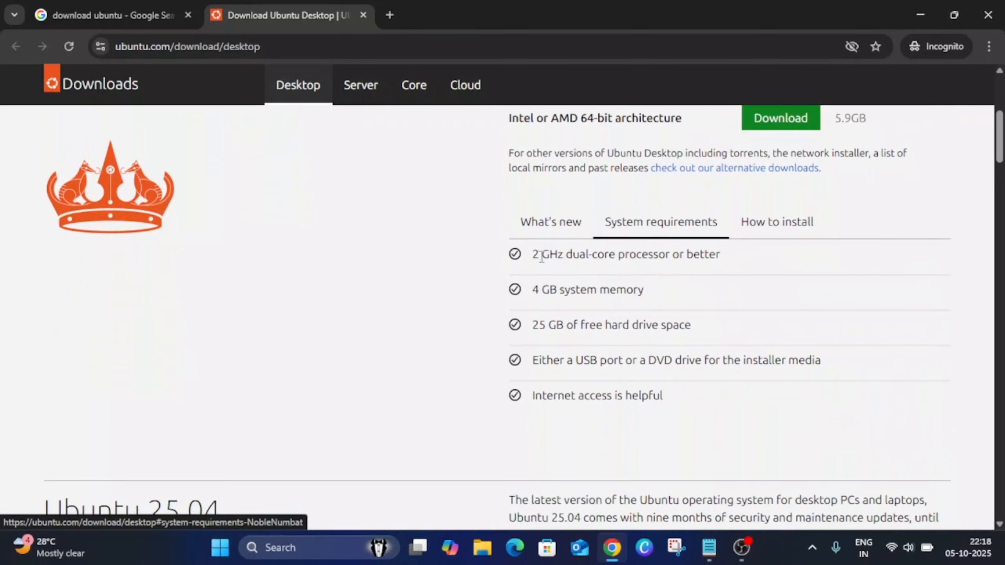
left_click_drag(530, 257, 672, 255)
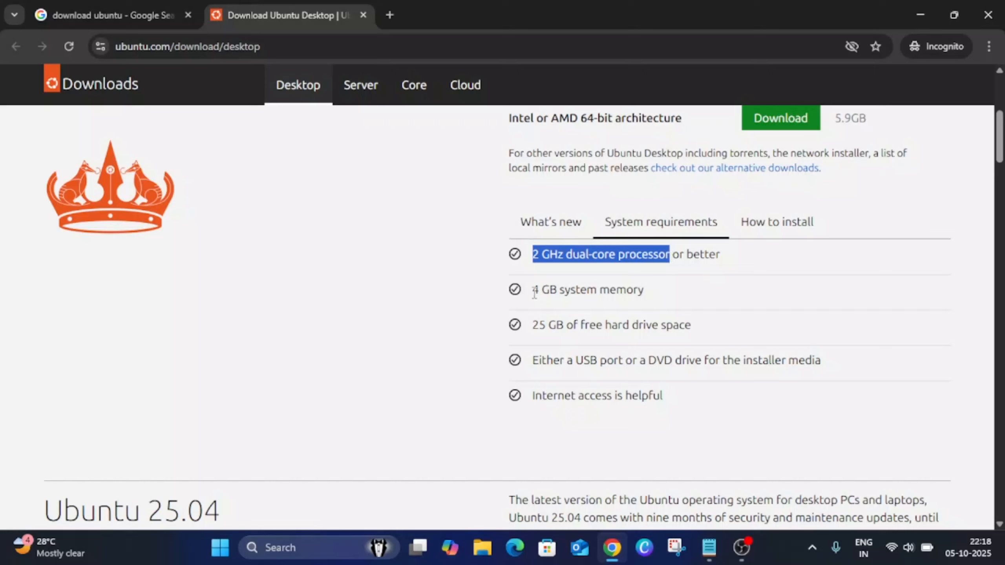
left_click_drag(533, 292, 645, 292)
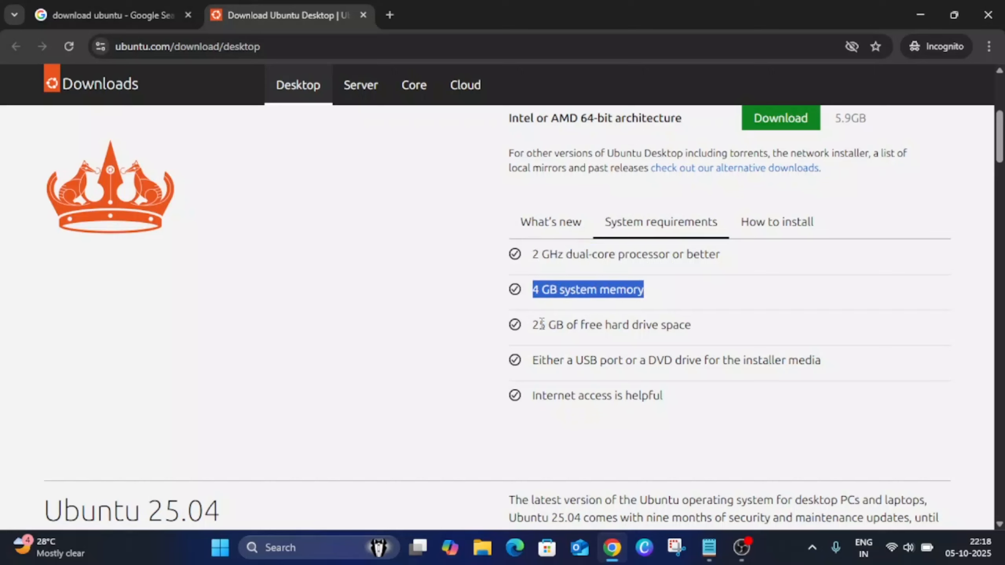
left_click_drag(538, 327, 655, 319)
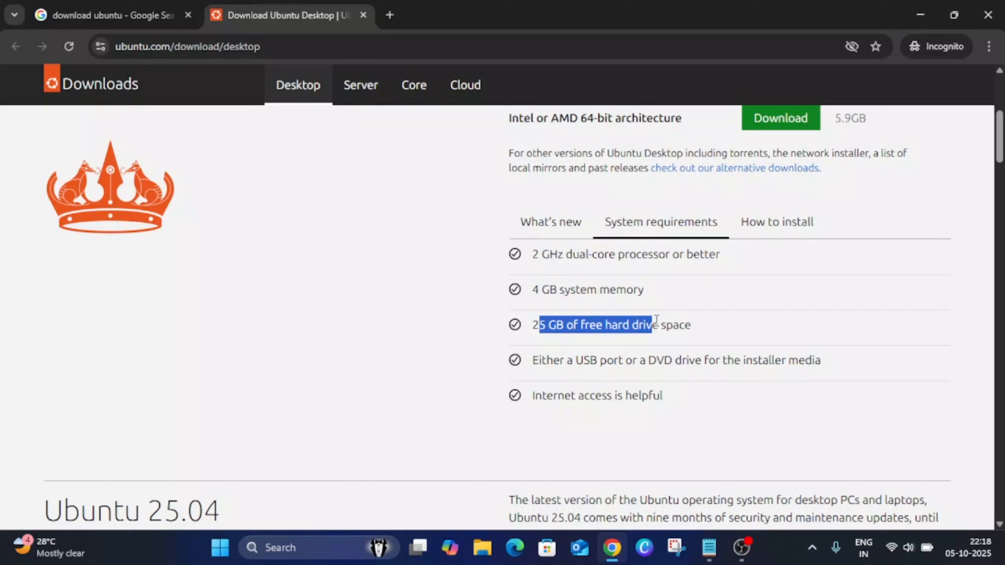
Return to the What's new list and start the Ubuntu 24.04.3 LTS download for Intel or AMD 64-bit architecture
left_click(566, 234)
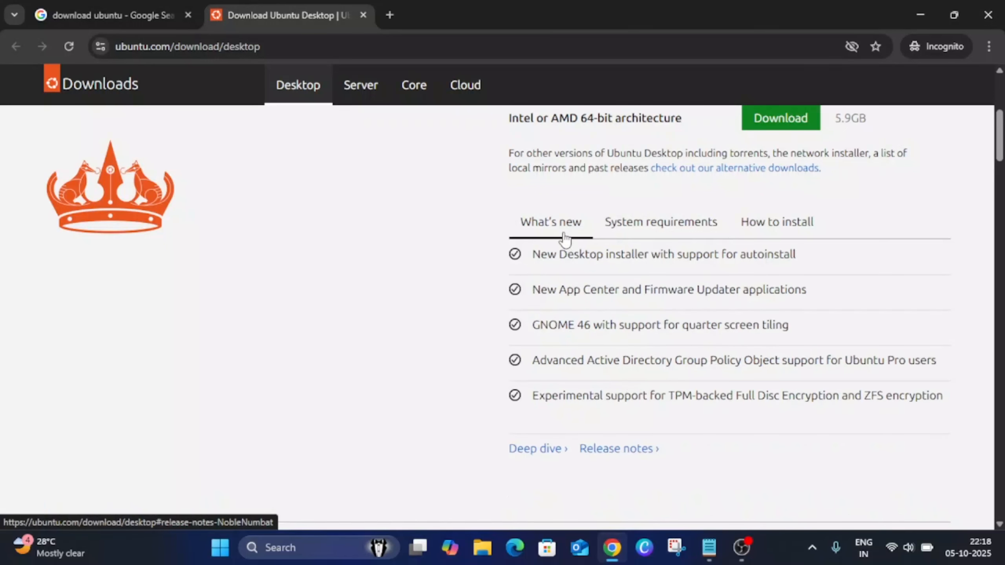
scroll(588, 287, "up", 2)
left_click(774, 196)
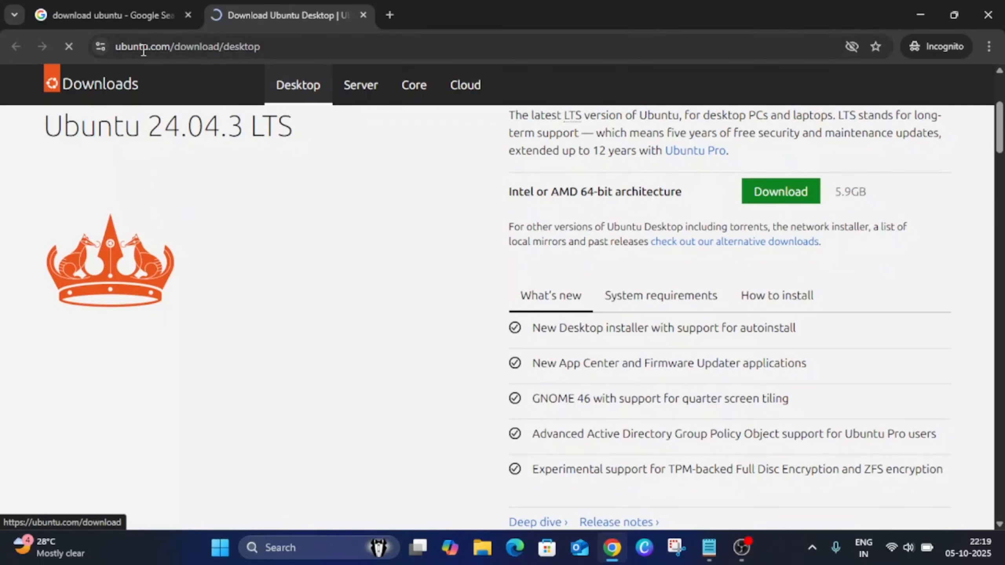
Search Google for "virtualbox download" in the first tab and open Oracle VirtualBox's Downloads page at the platform packages
left_click(127, 19)
left_click_drag(243, 104, 124, 107)
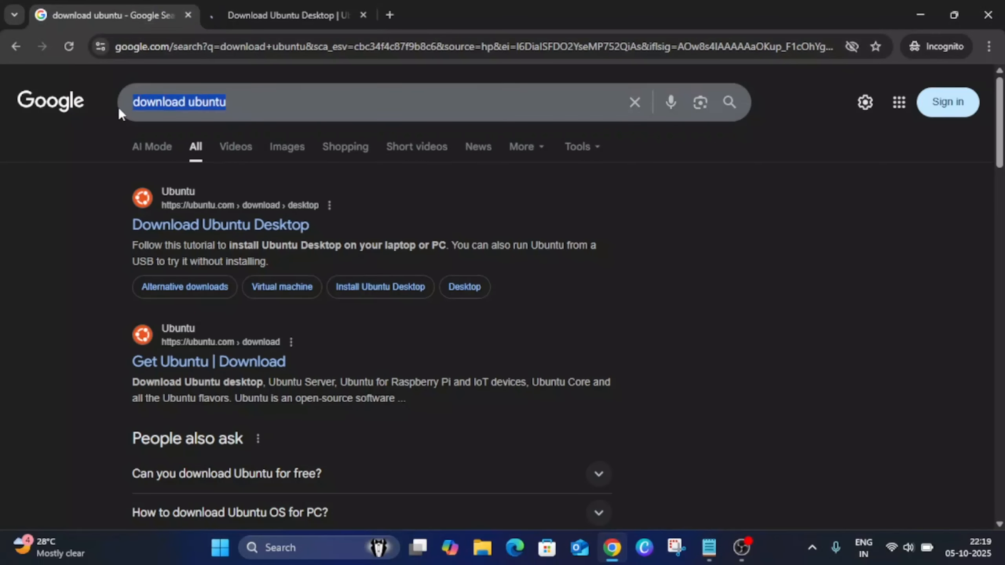
type("vir")
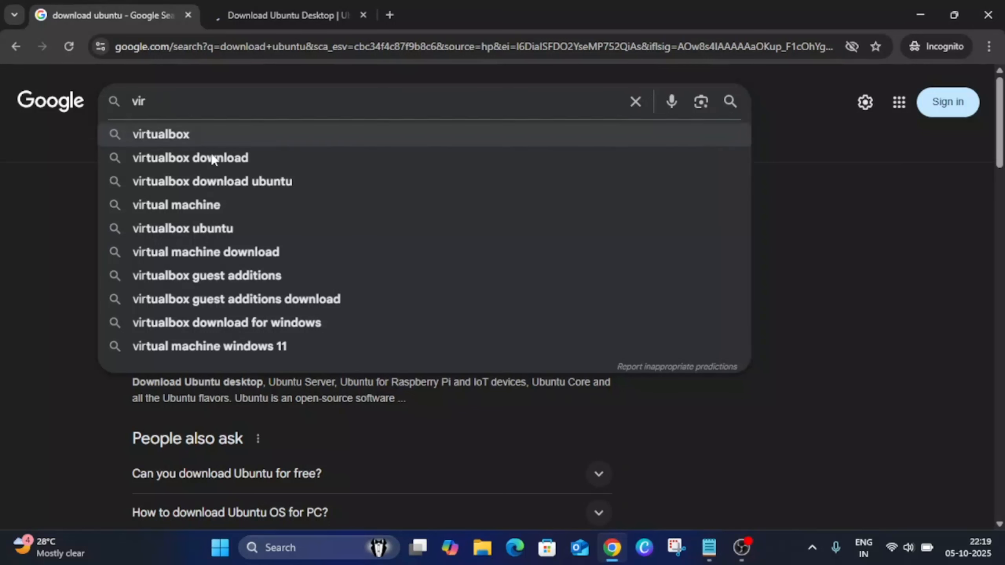
left_click(224, 159)
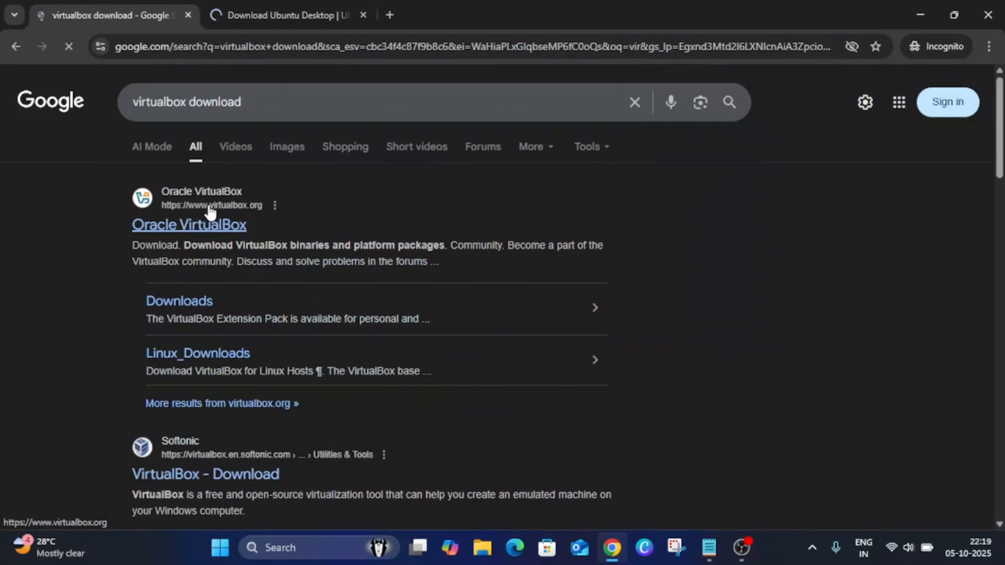
left_click(188, 303)
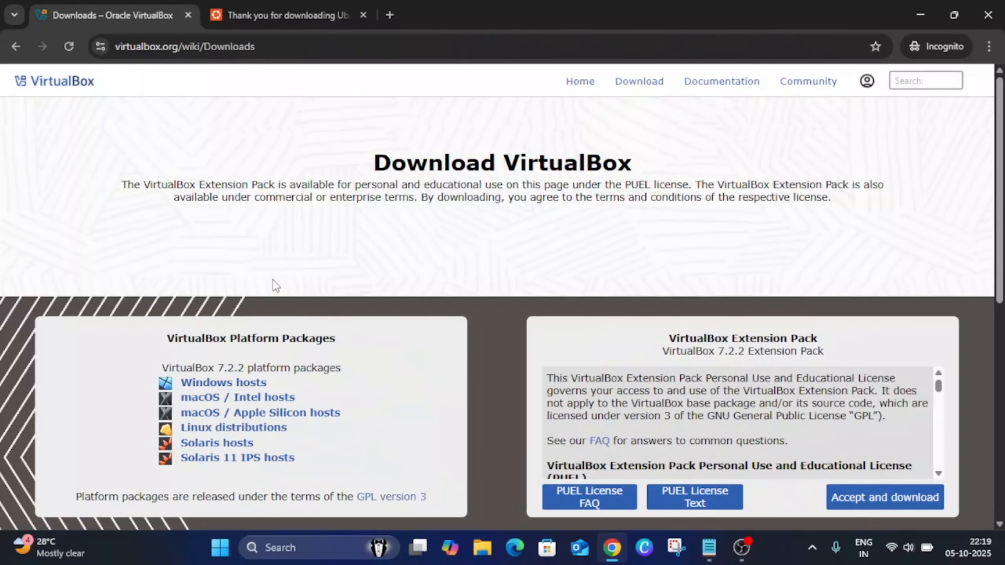
scroll(275, 285, "down", 3)
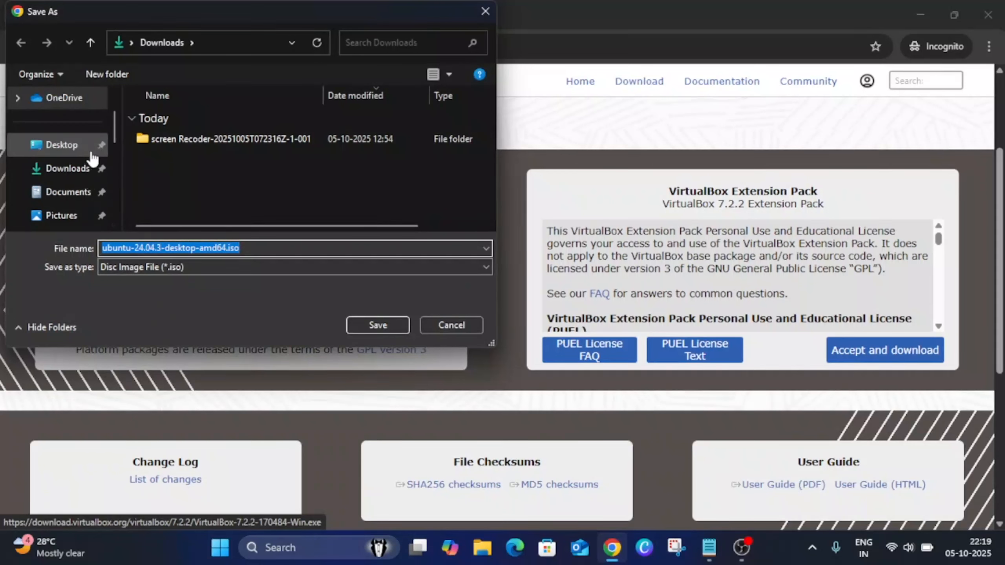
Save ubuntu-24.04.3-desktop-amd64.iso in the ISO folder on Local Disk (C:)
scroll(69, 194, "down", 1)
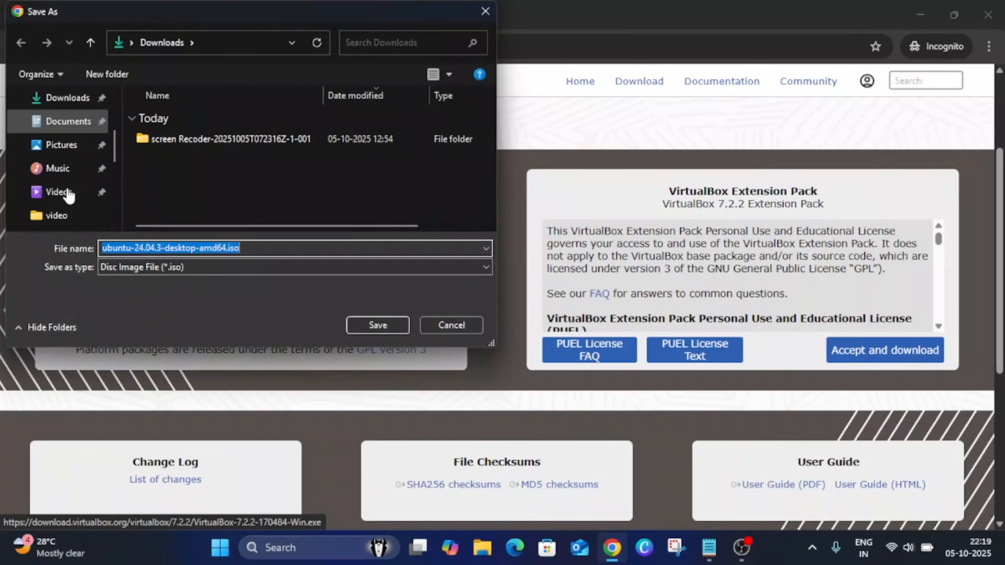
scroll(69, 194, "down", 2)
left_click(73, 196)
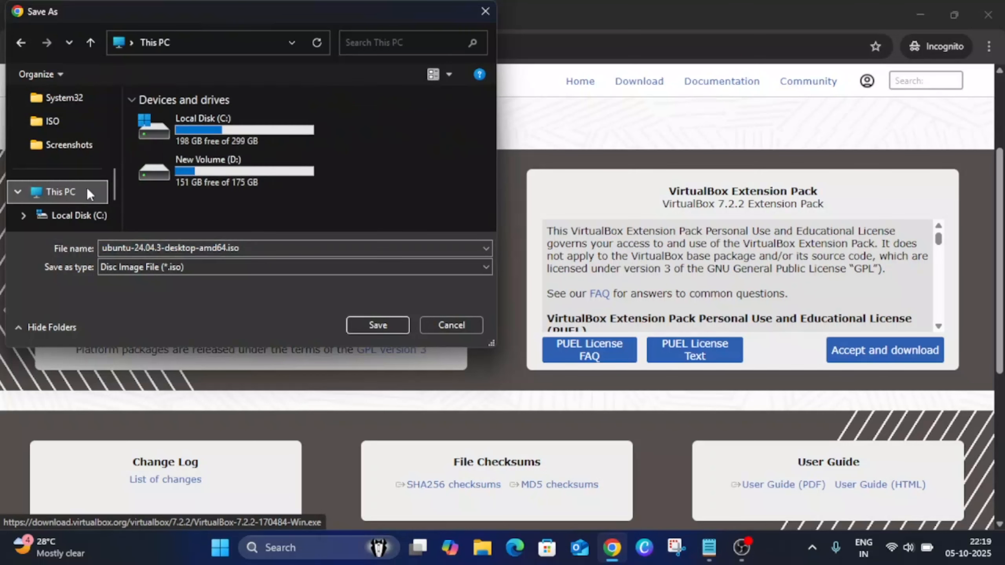
double_click(251, 130)
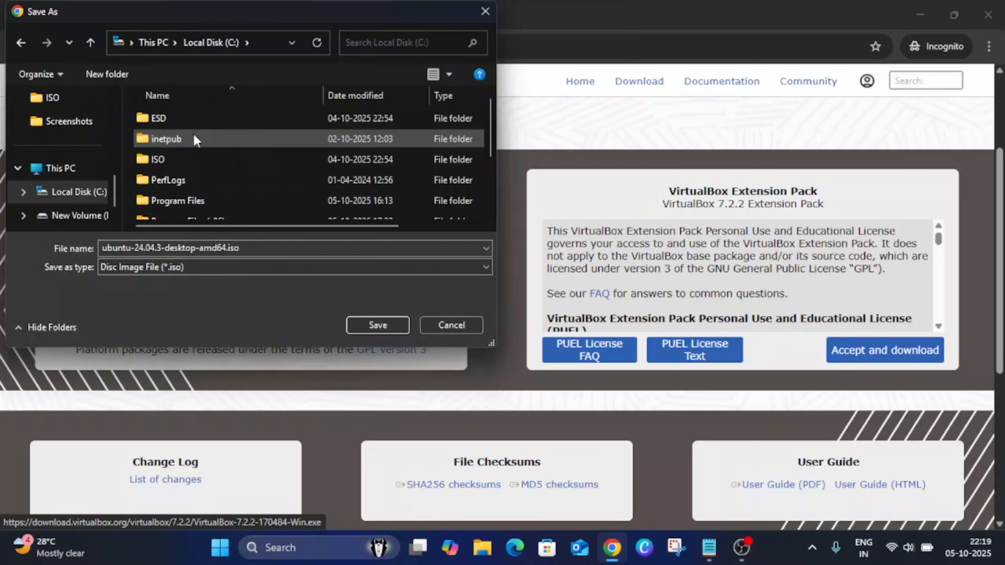
double_click(166, 159)
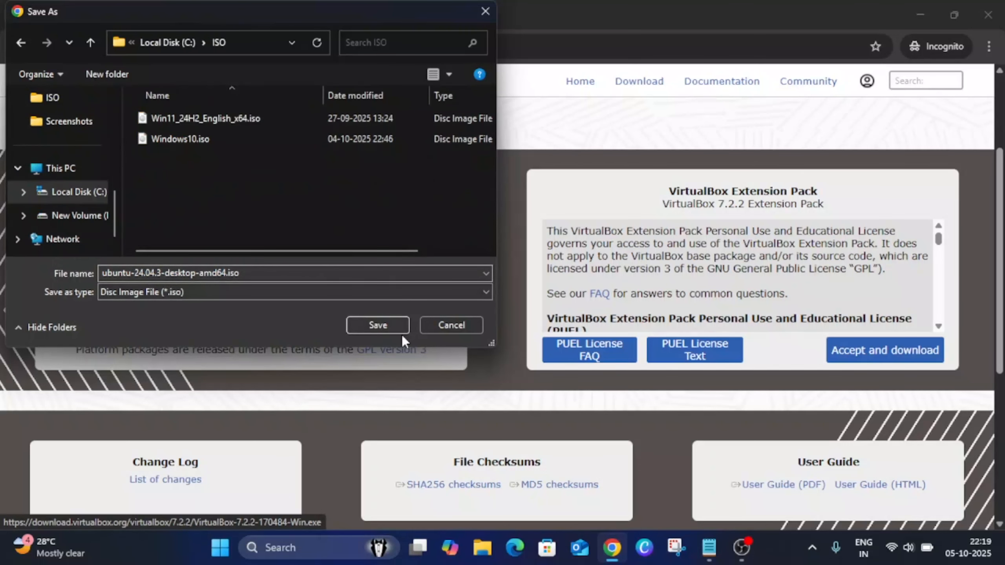
left_click(393, 328)
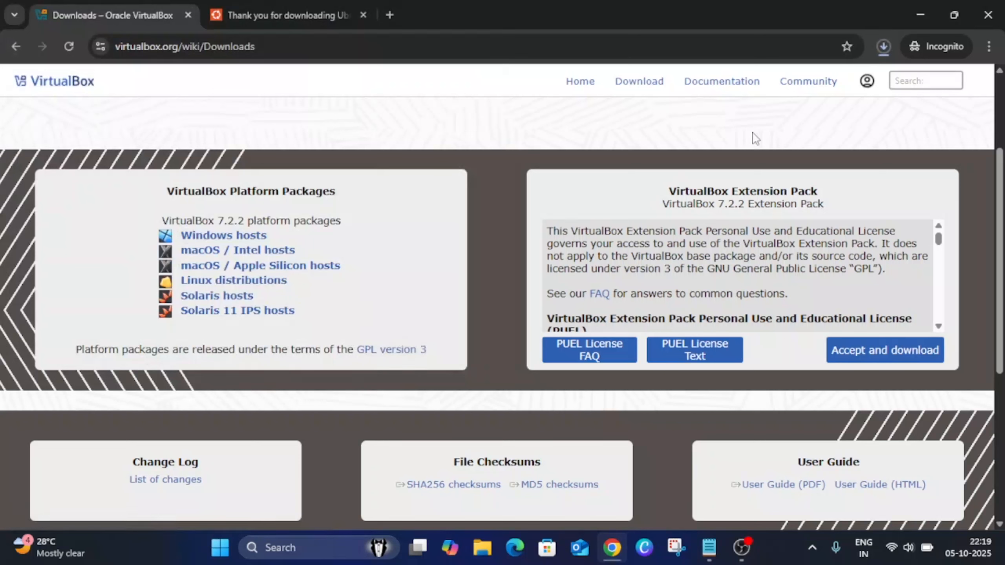
Check the Ubuntu ISO's progress in the recent download history and minimize the browser window
left_click(884, 47)
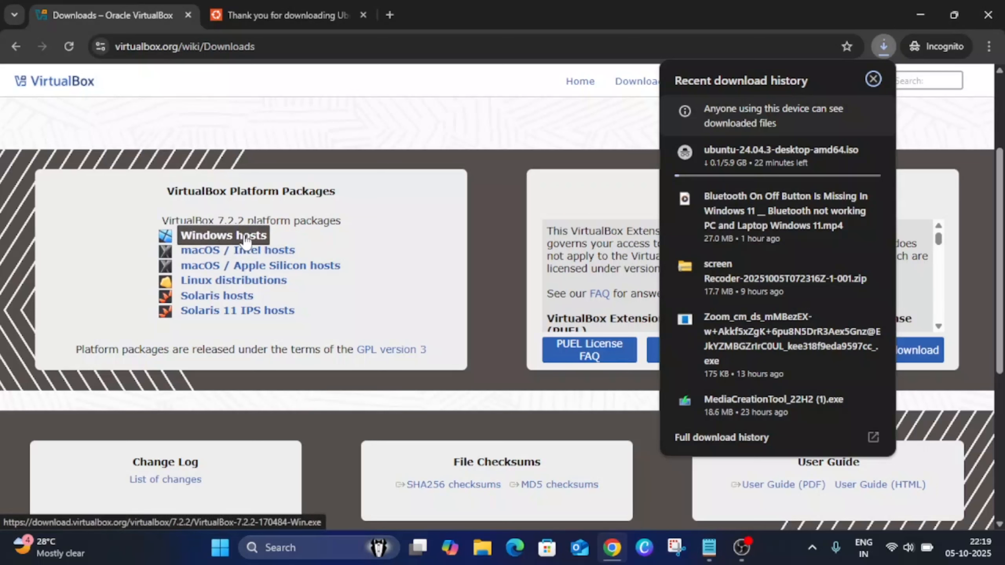
mouse_move(747, 162)
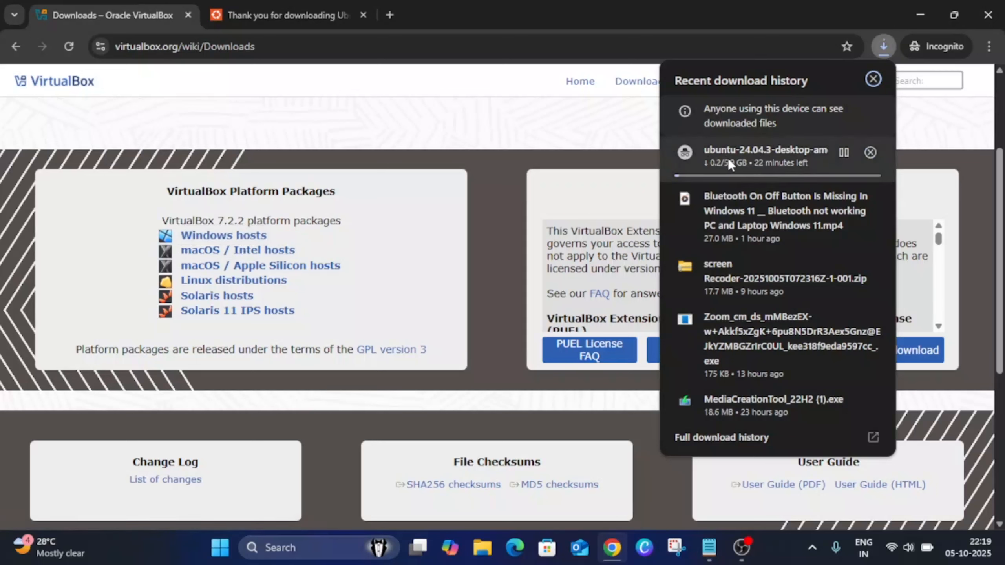
left_click(920, 15)
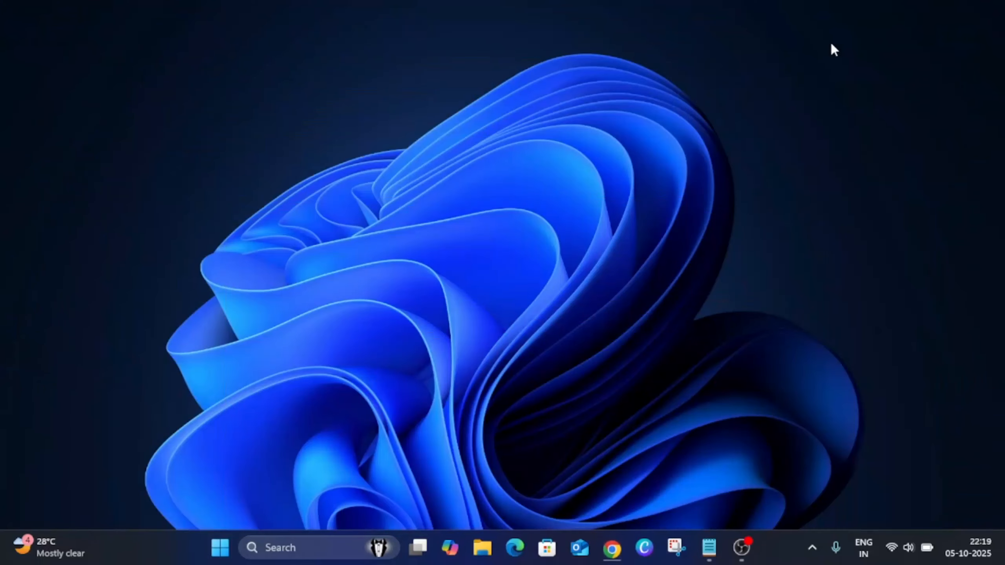
right_click(442, 134)
left_click(482, 195)
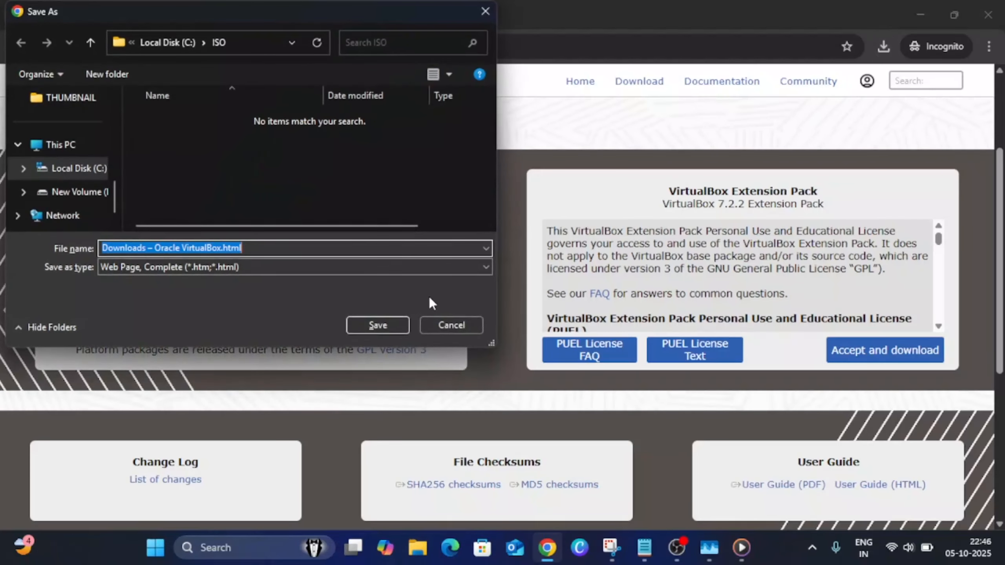
left_click(449, 326)
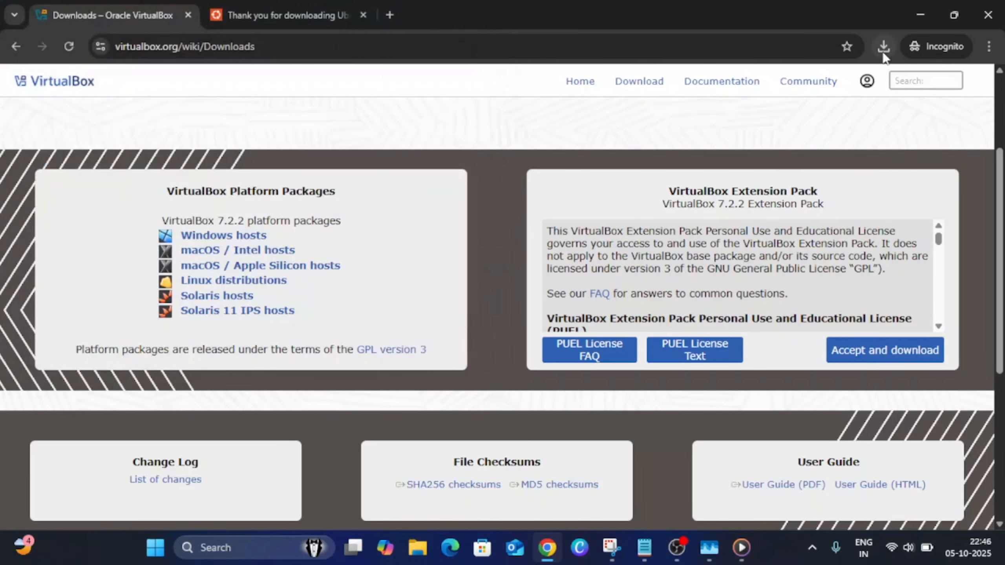
Check the Ubuntu ISO download, then download VirtualBox 7.2.2 for Windows hosts and save VirtualBox-7.2.2-170484-Win.exe in the Downloads folder
left_click(883, 47)
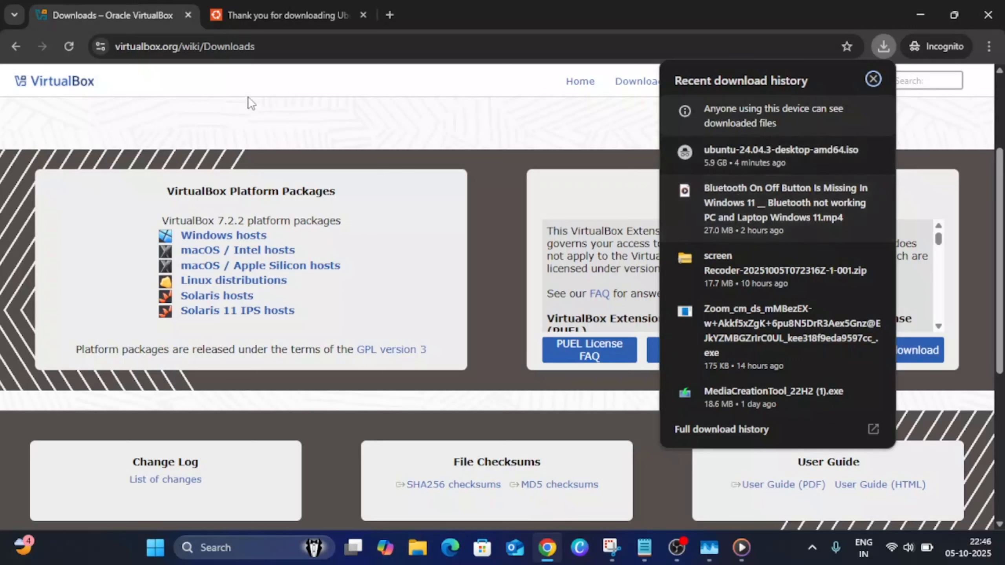
left_click(224, 235)
scroll(71, 190, "up", 5)
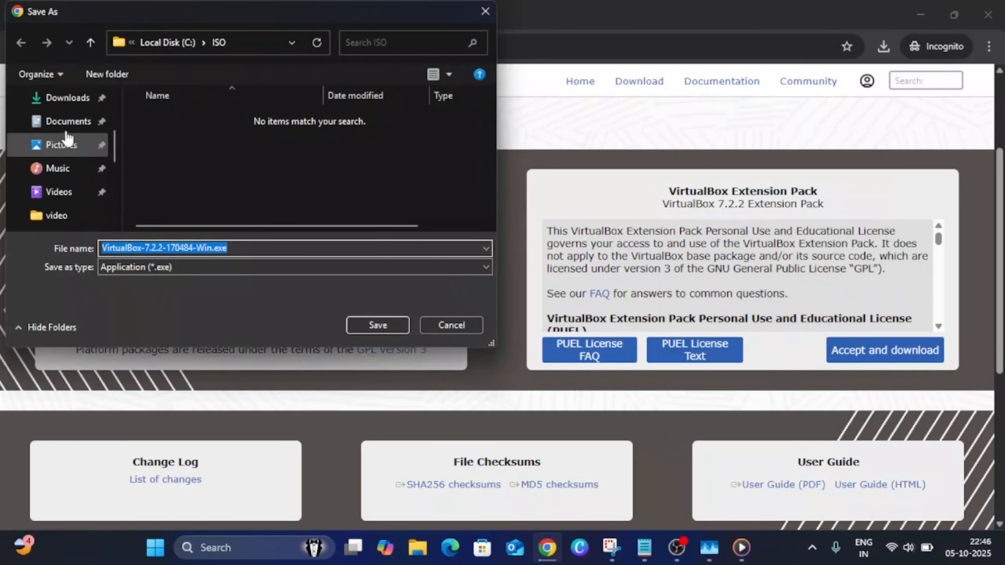
left_click(66, 99)
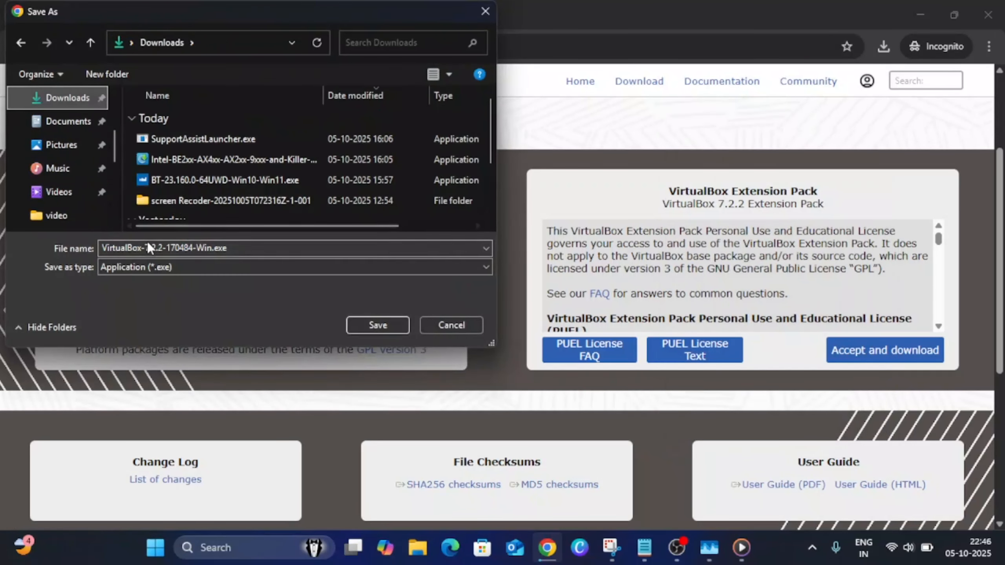
left_click(361, 324)
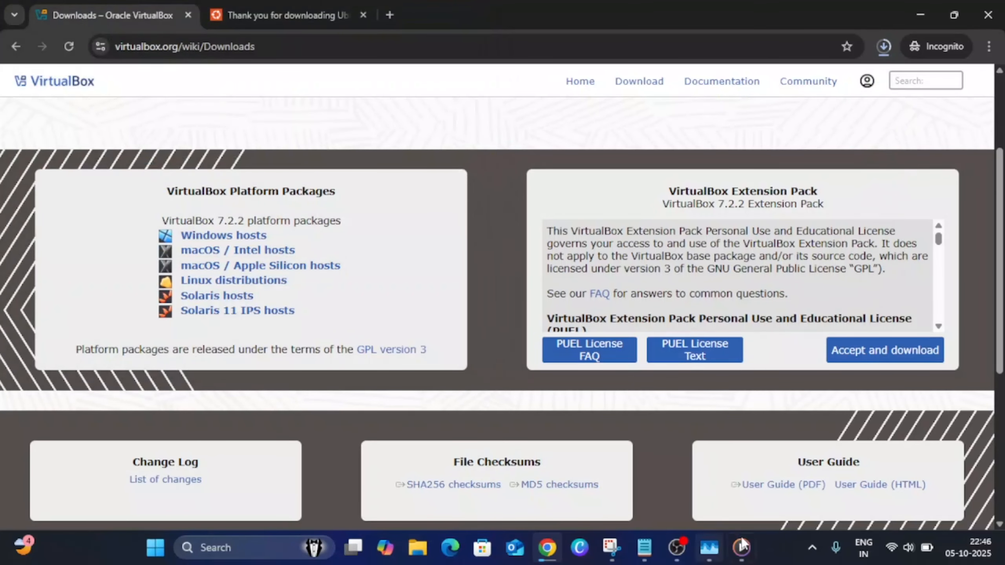
Check in Task Manager's CPU performance details whether virtualization is enabled, viewing it maximized, and close Task Manager
right_click(777, 547)
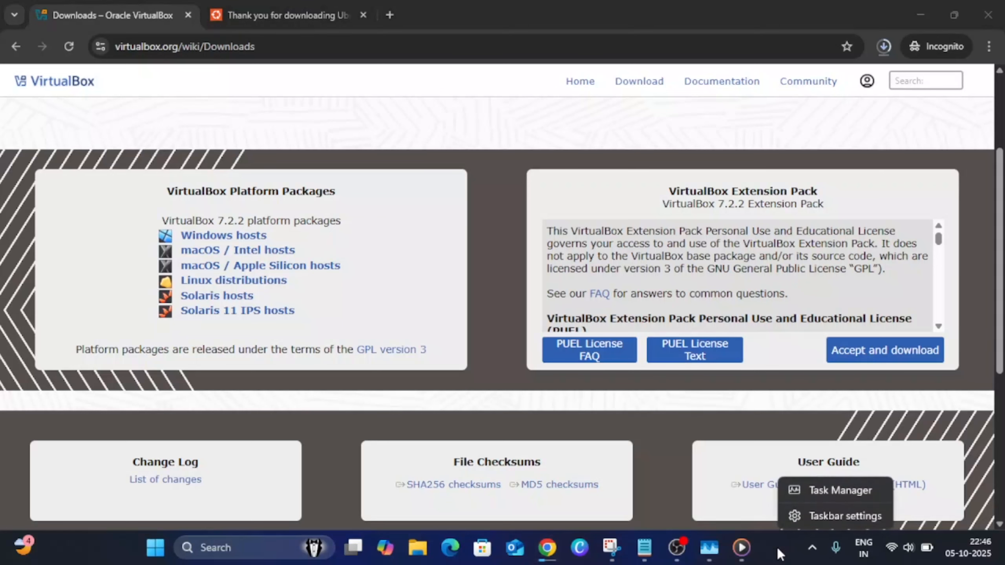
left_click(843, 491)
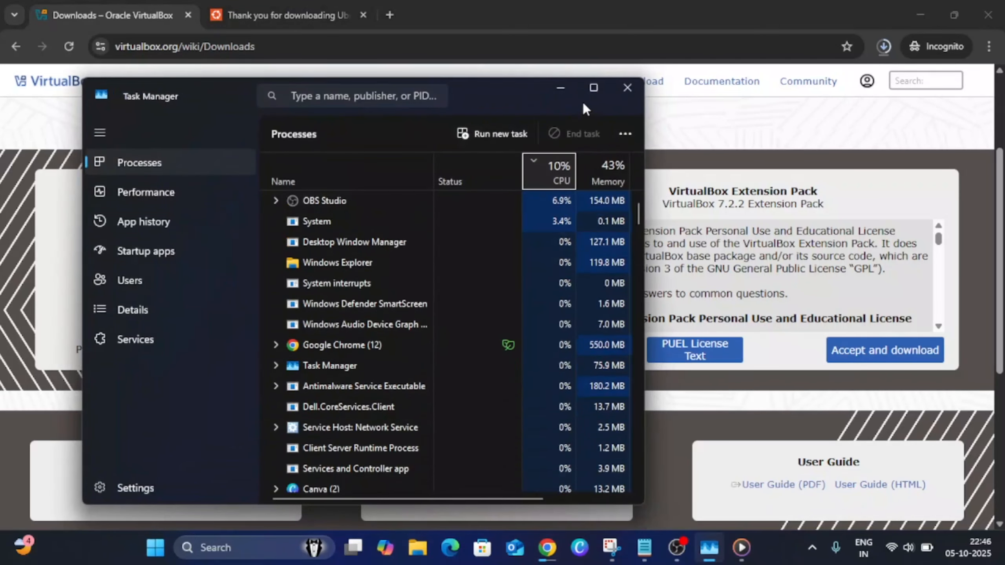
left_click(593, 89)
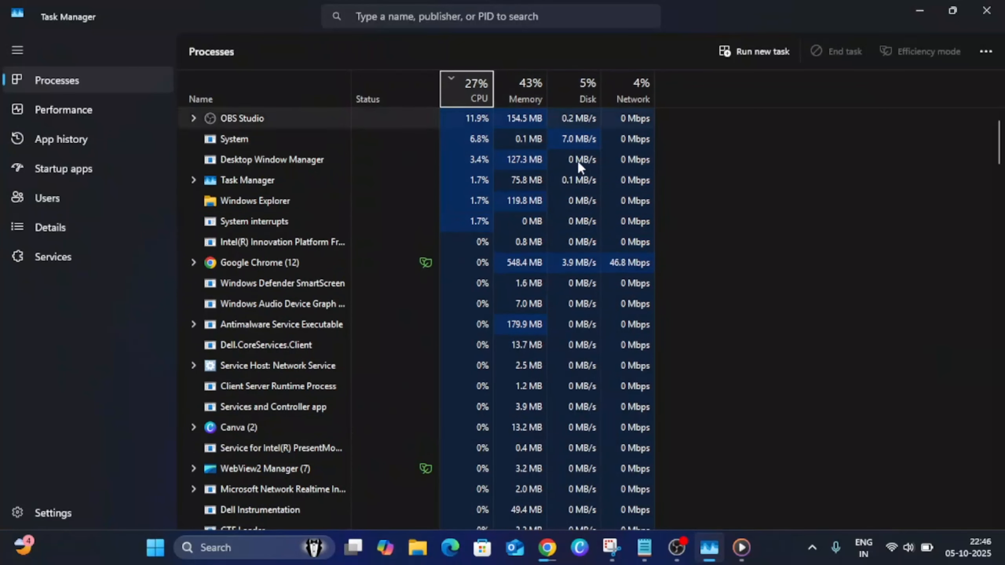
left_click(59, 114)
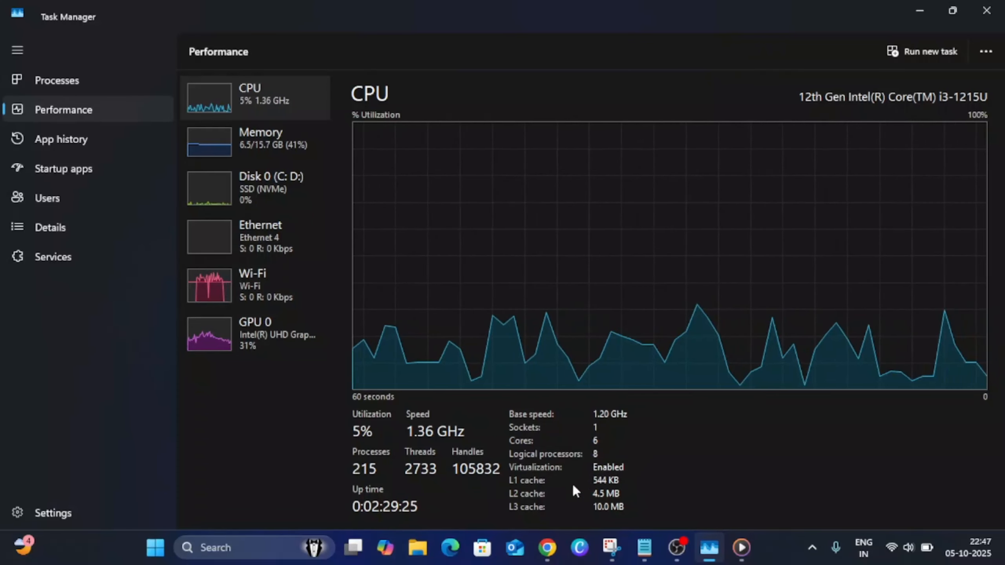
left_click(981, 20)
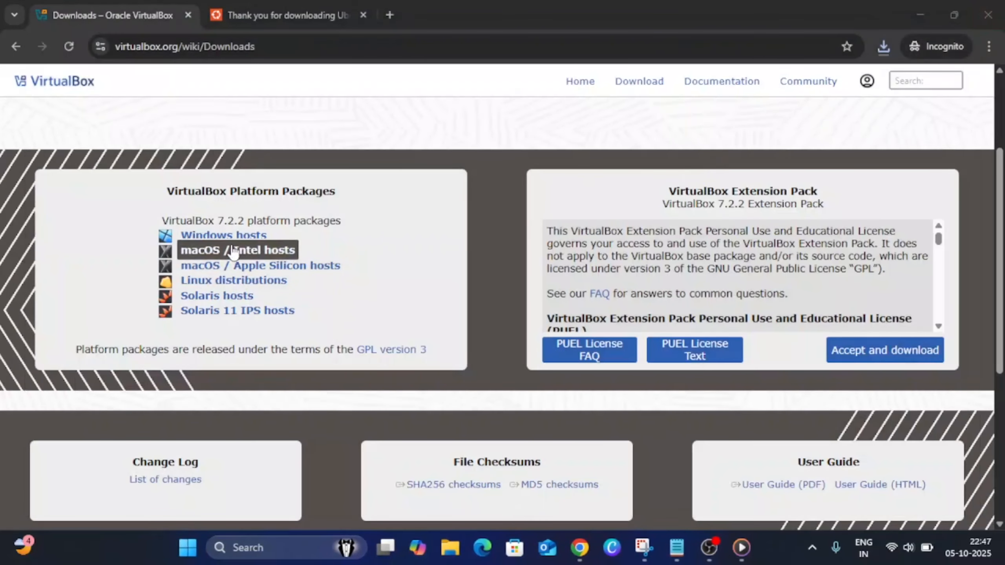
Launch the VirtualBox-7.2.2-170484-Win.exe installer from the Downloads folder and close the File Explorer window
left_click(884, 47)
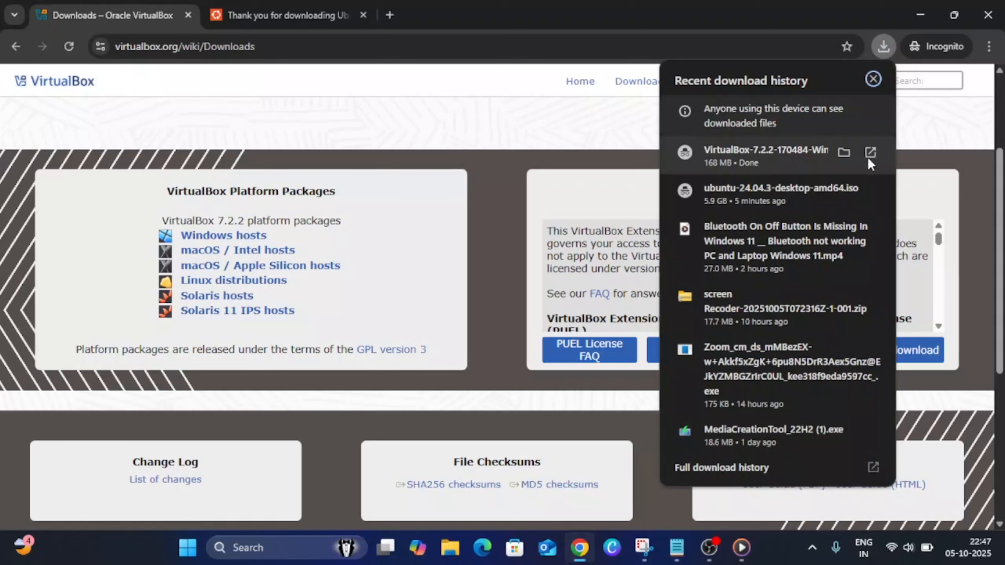
left_click(869, 157)
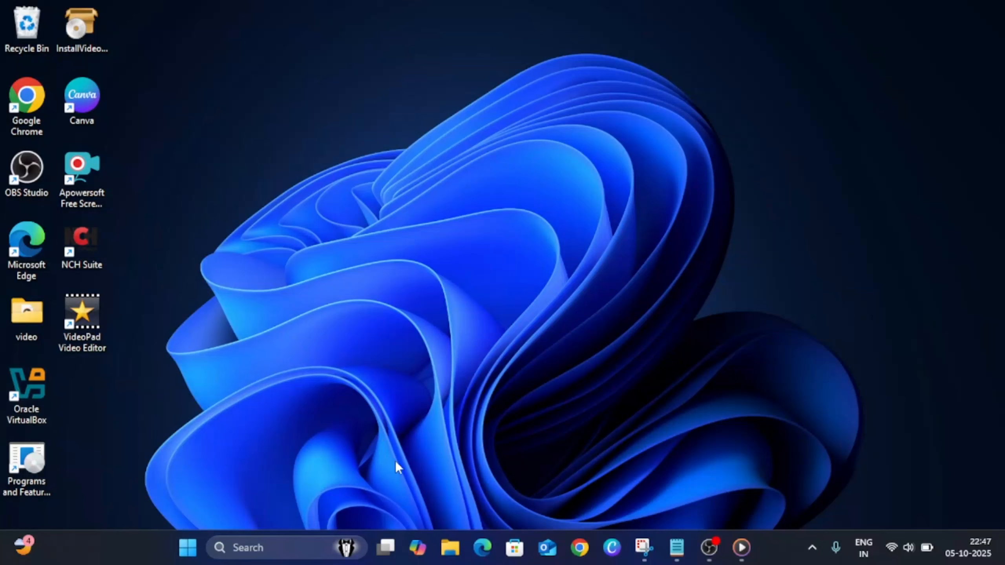
left_click(456, 550)
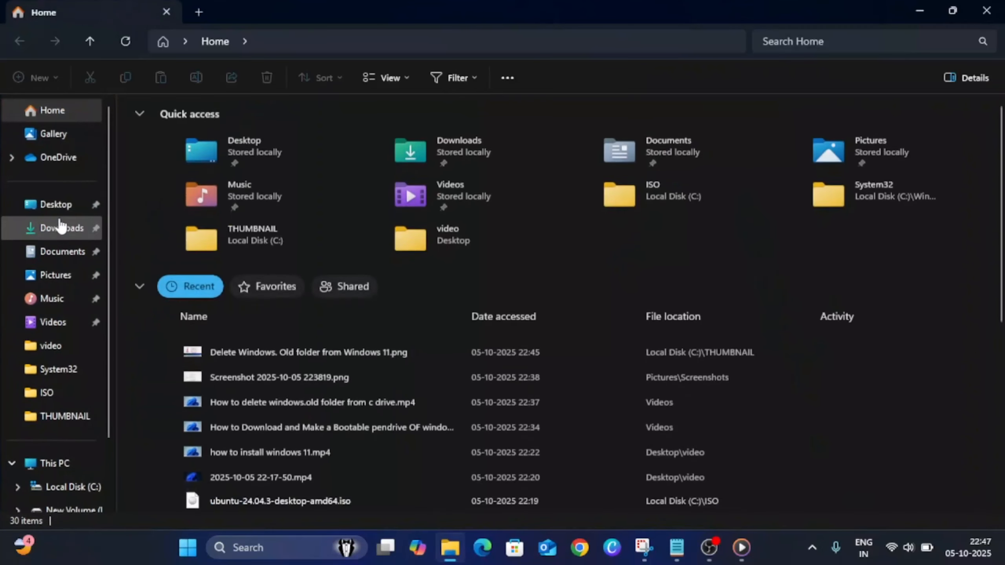
left_click(59, 227)
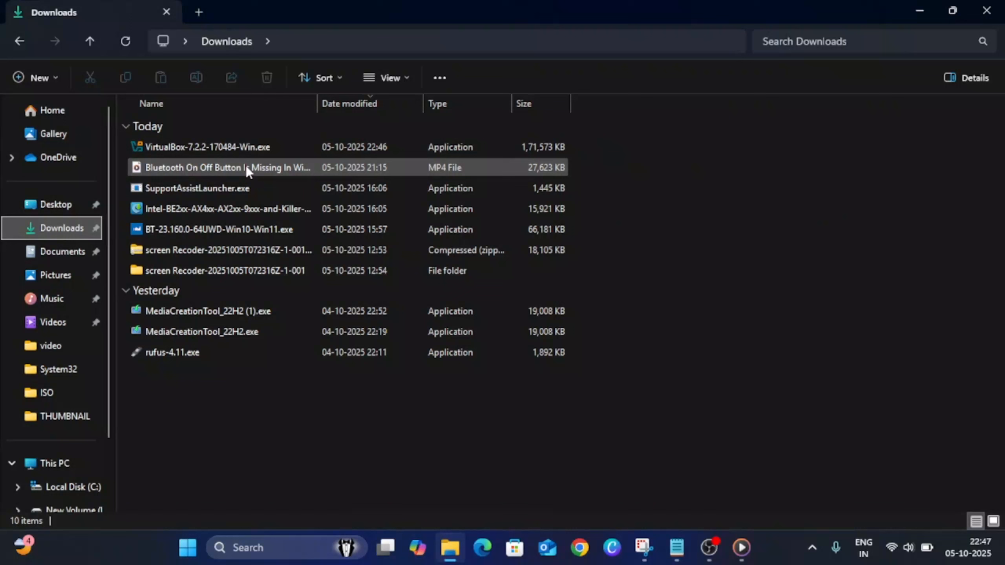
double_click(232, 150)
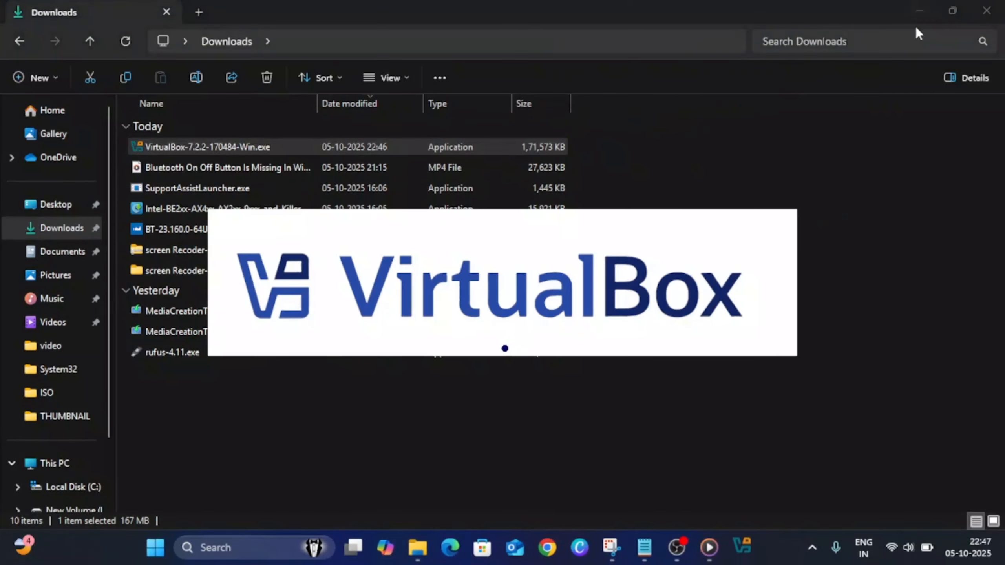
left_click(985, 13)
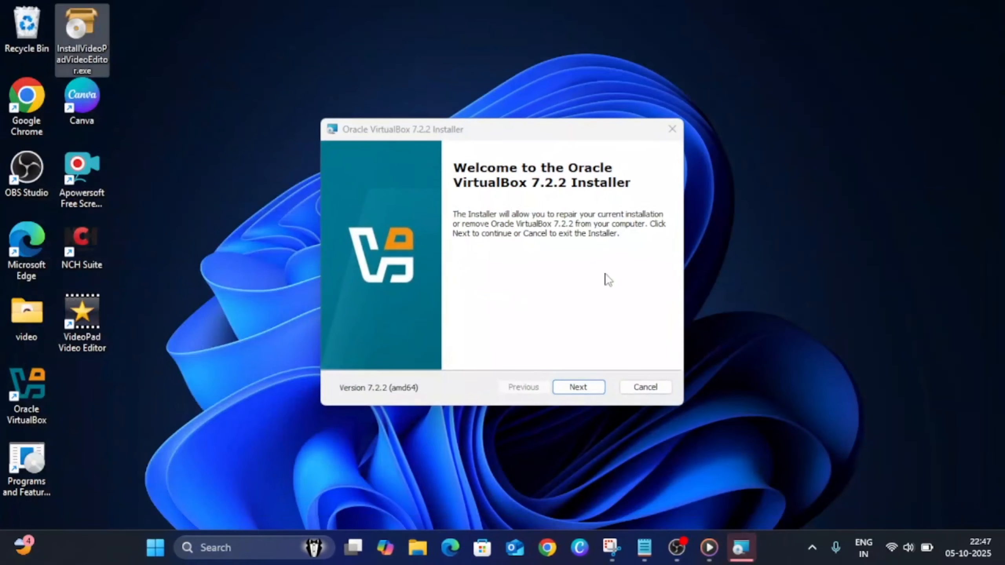
Advance the VirtualBox 7.2.2 installer to the repair or remove choice, cancel the installation and exit the installer
left_click(578, 387)
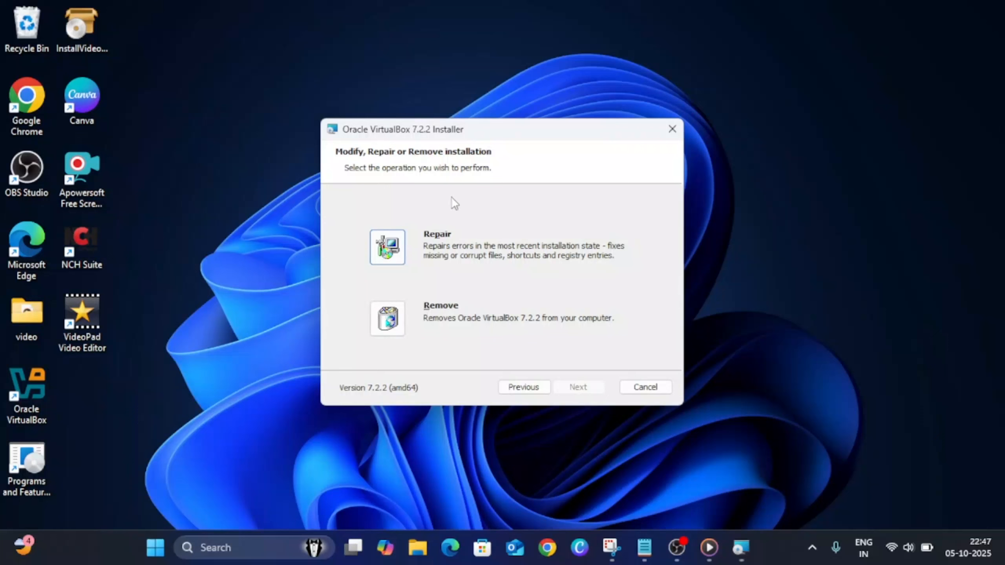
left_click(671, 130)
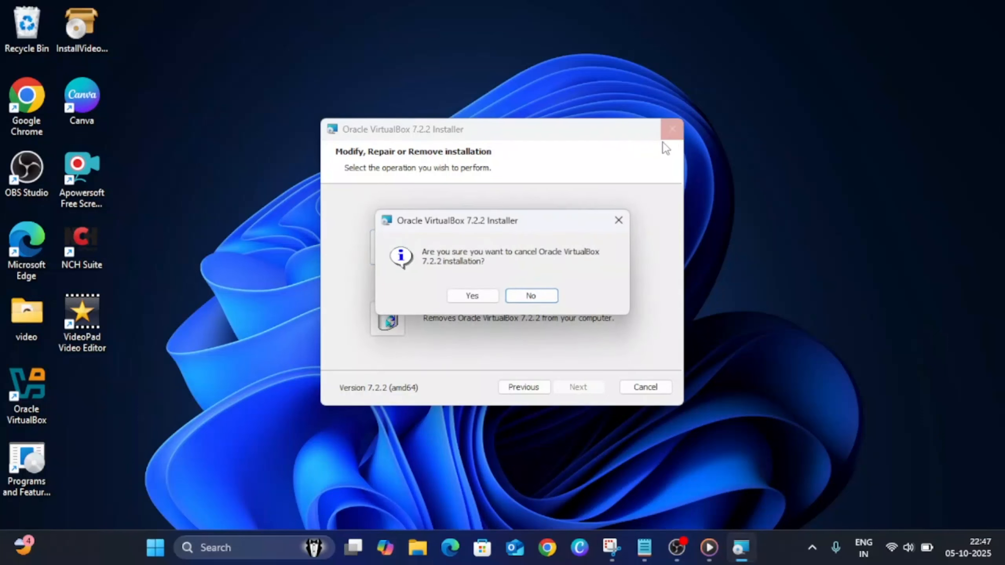
left_click(480, 296)
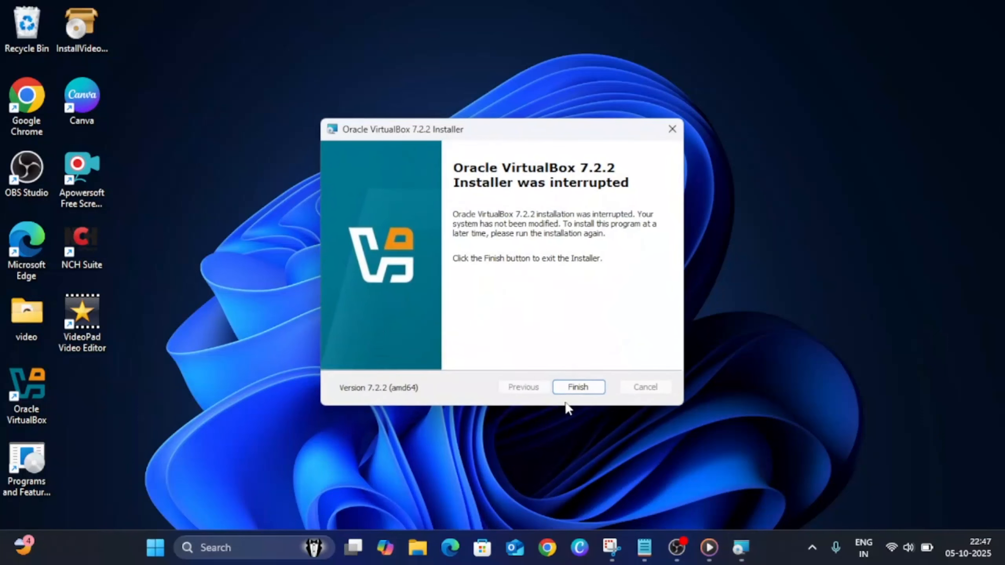
left_click(574, 388)
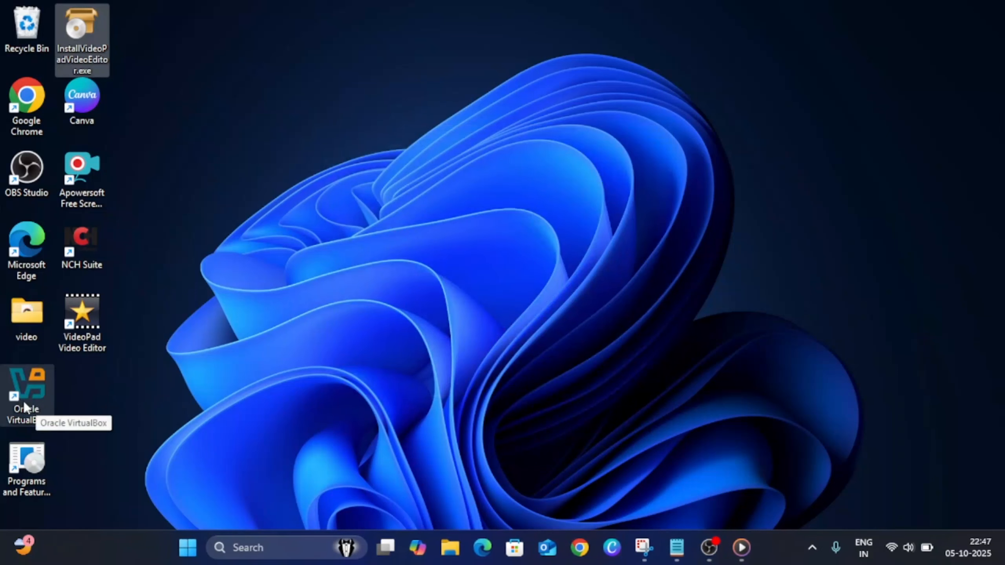
Open Oracle VirtualBox from the desktop and start a new virtual machine named Ubuntu
left_click(27, 399)
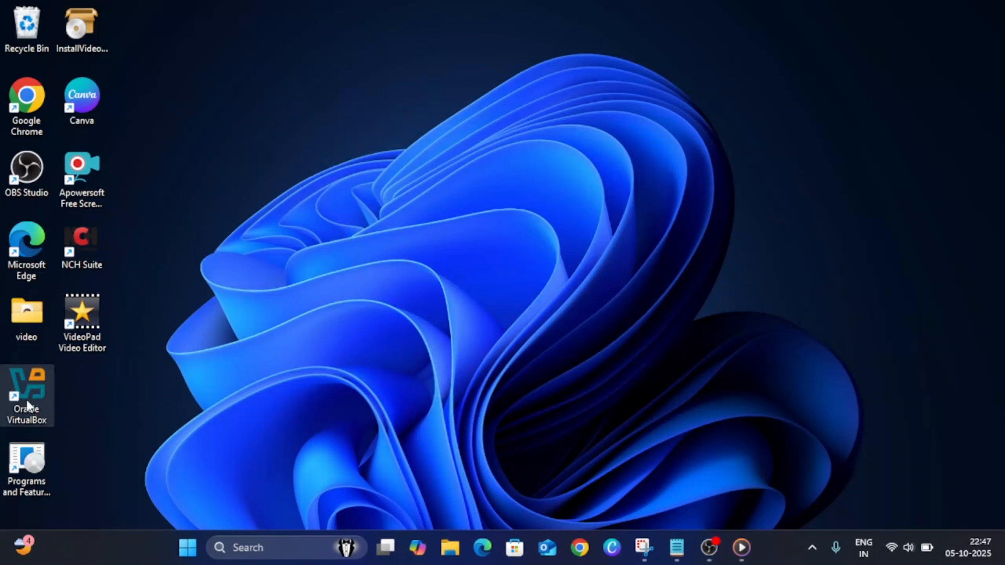
key("Return")
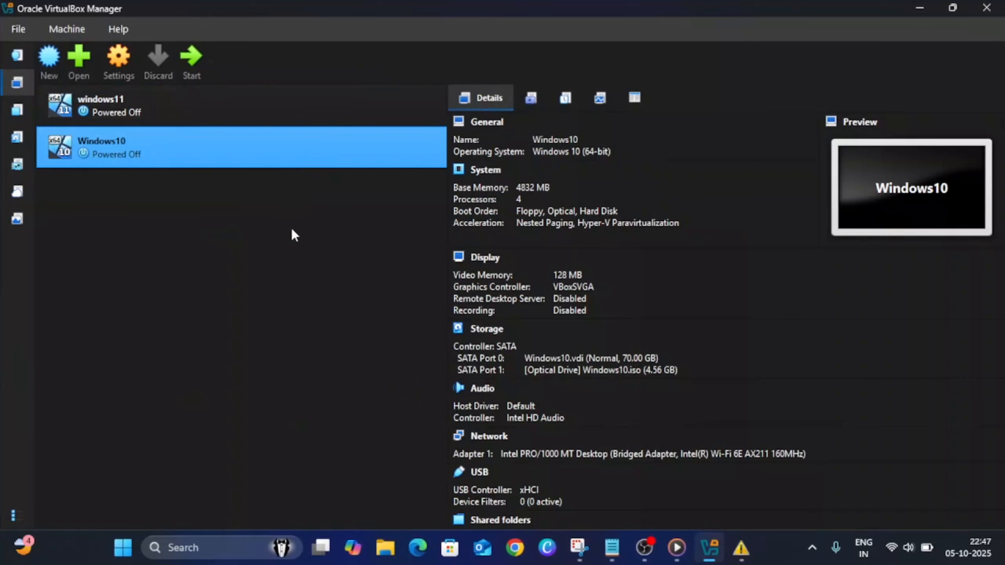
left_click(54, 66)
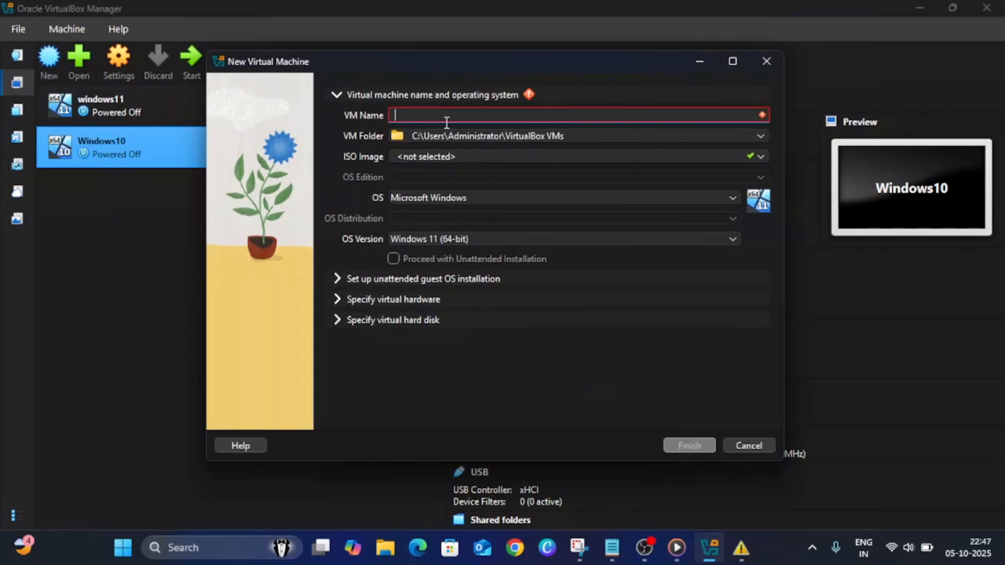
type("buntu")
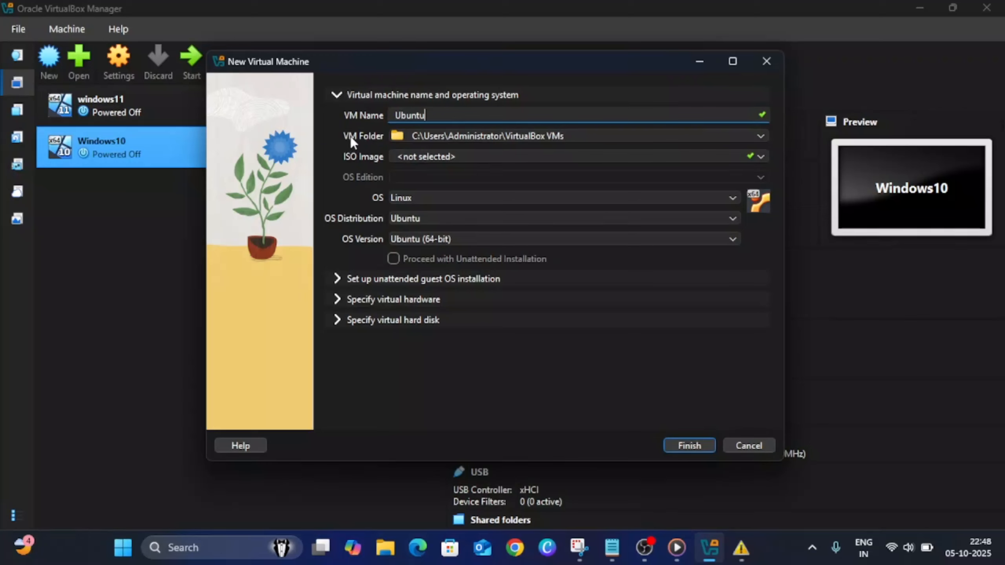
Create a folder named Ubuntu on New Volume (D:) and set it as the virtual machine's folder
left_click(760, 137)
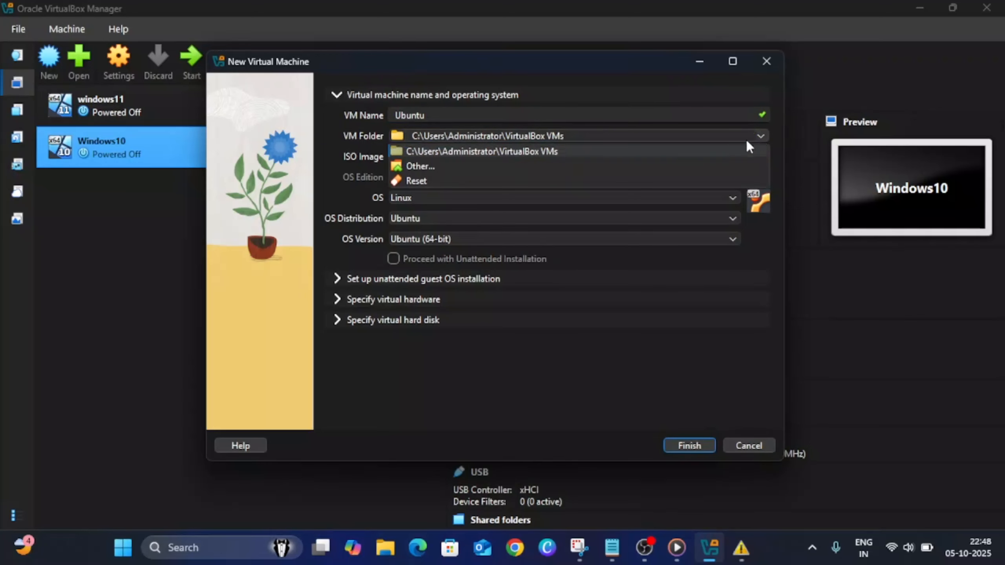
left_click(425, 166)
scroll(310, 268, "down", 3)
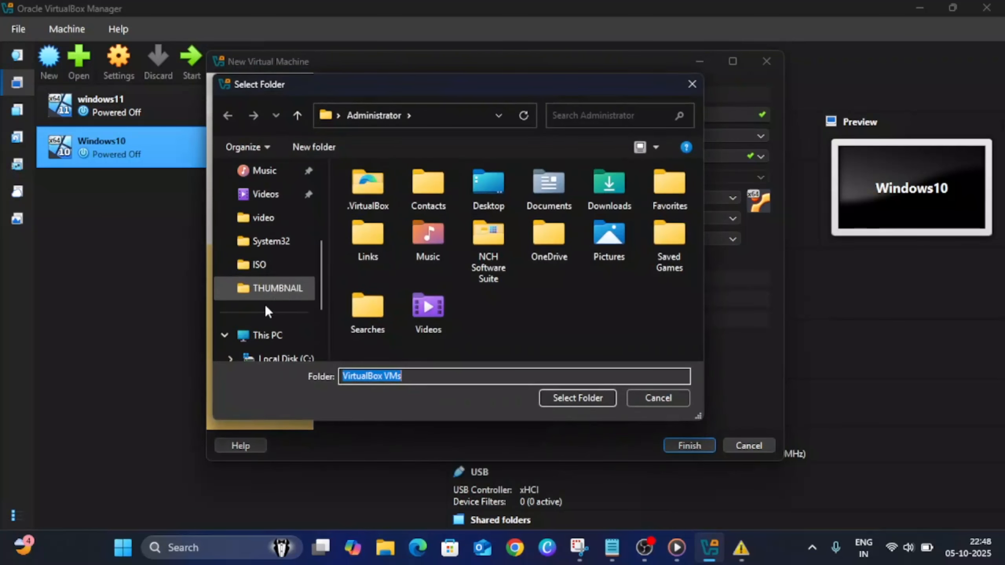
left_click(267, 335)
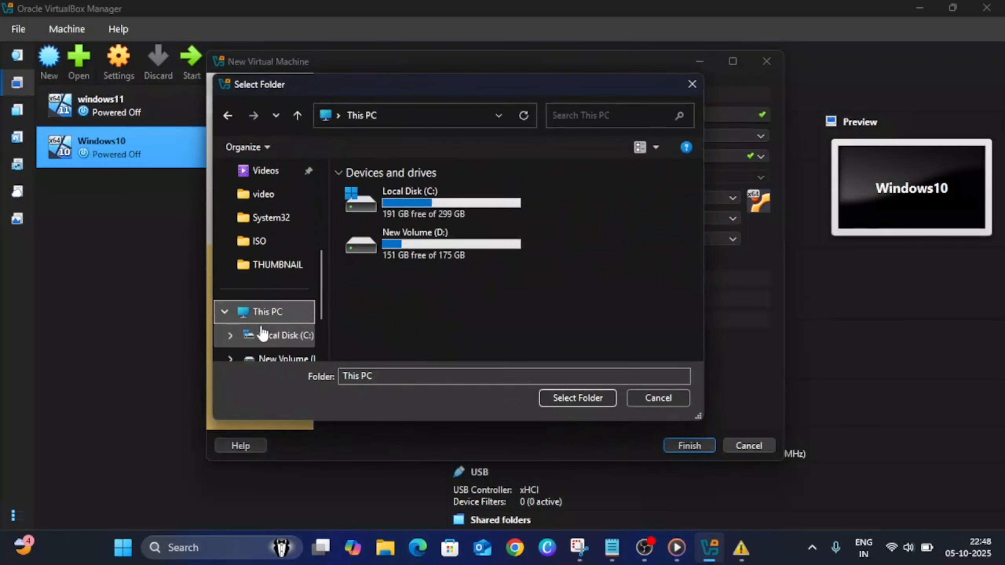
double_click(458, 255)
left_click(338, 147)
type("Ubutub")
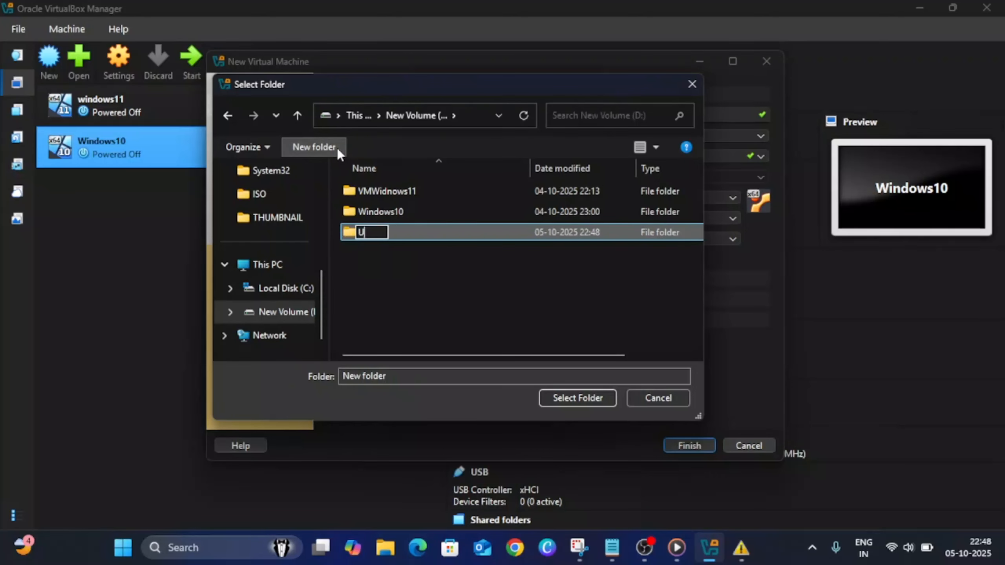
key("BackSpace")
key("BackSpace")
key("BackSpace")
type("ntu")
left_click(593, 398)
left_click(587, 399)
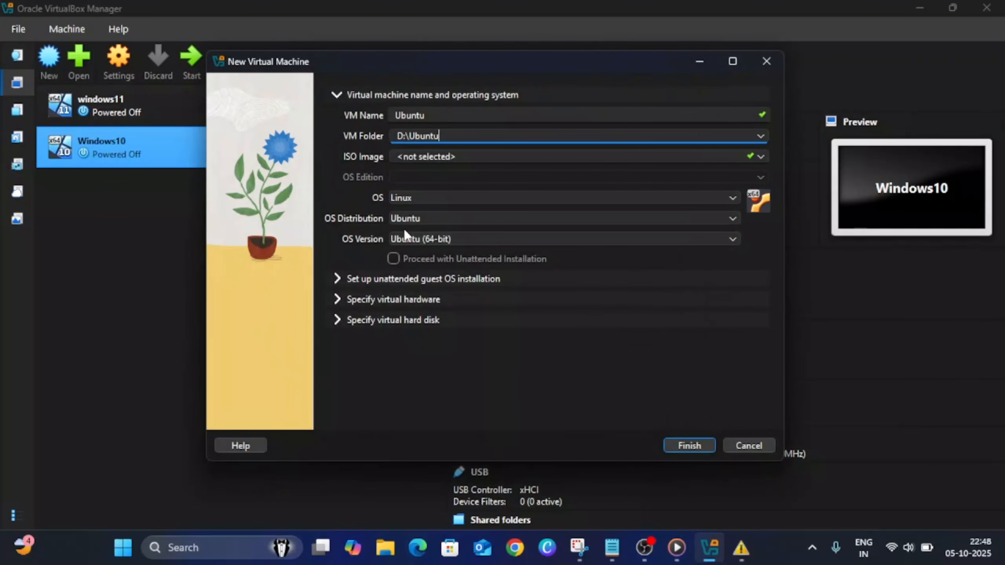
Set the ISO image to ubuntu-24.04.3-desktop-amd64.iso from C:\ISO and turn off unattended installation
left_click(764, 156)
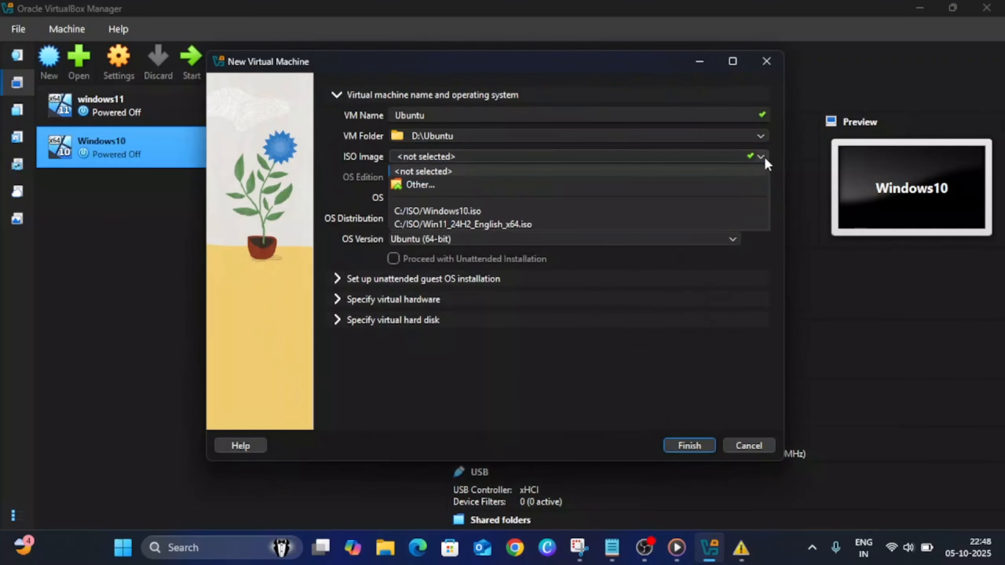
left_click(434, 188)
left_click(423, 194)
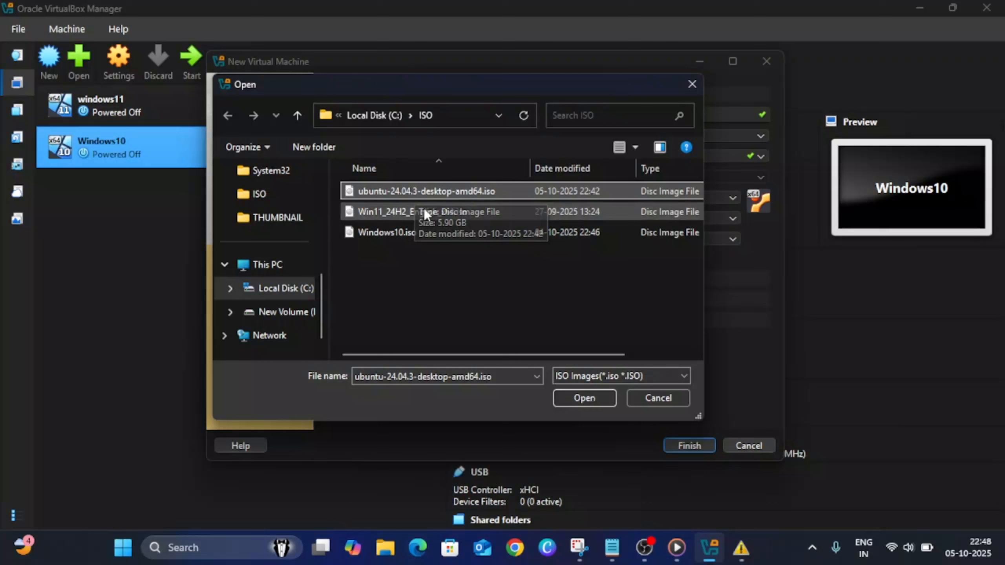
left_click(593, 398)
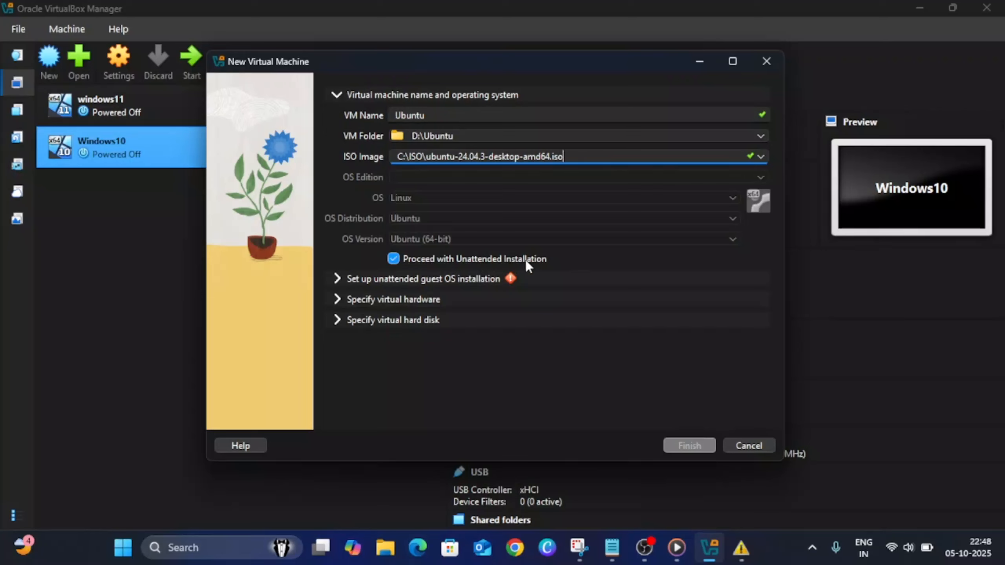
left_click(395, 261)
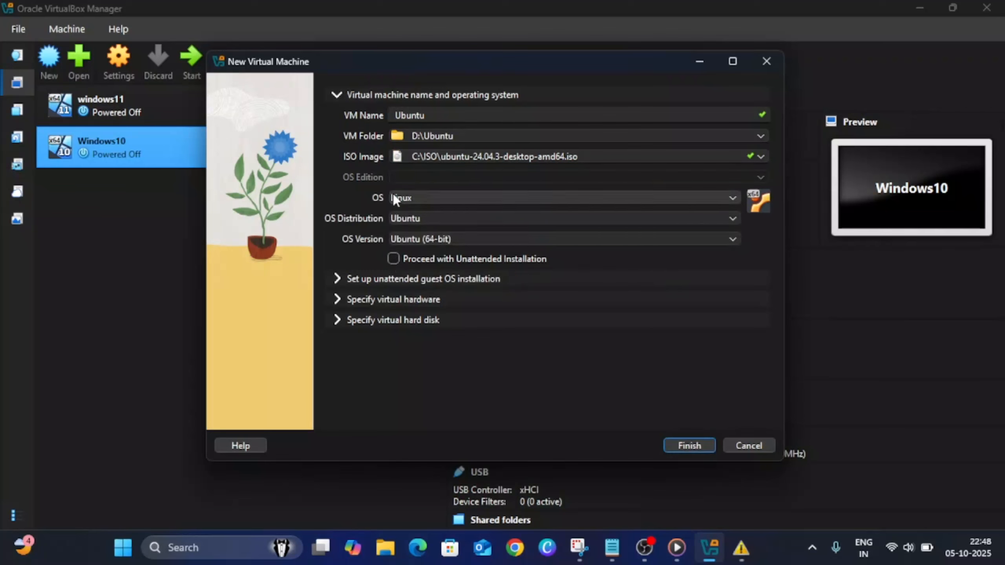
Select Ubuntu as the OS distribution and Linux as the operating system for the new virtual machine
left_click(440, 219)
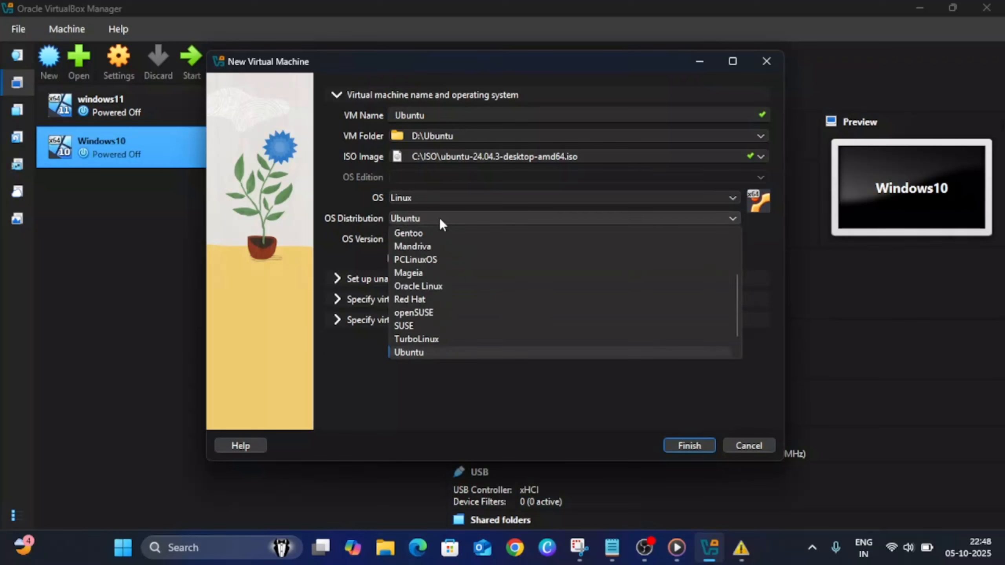
left_click(418, 352)
left_click(441, 198)
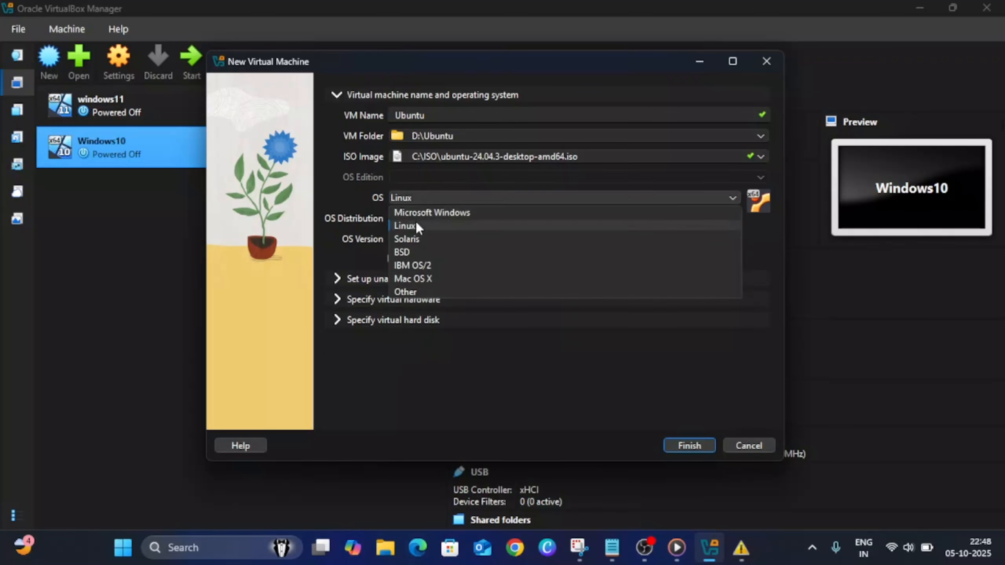
left_click(417, 225)
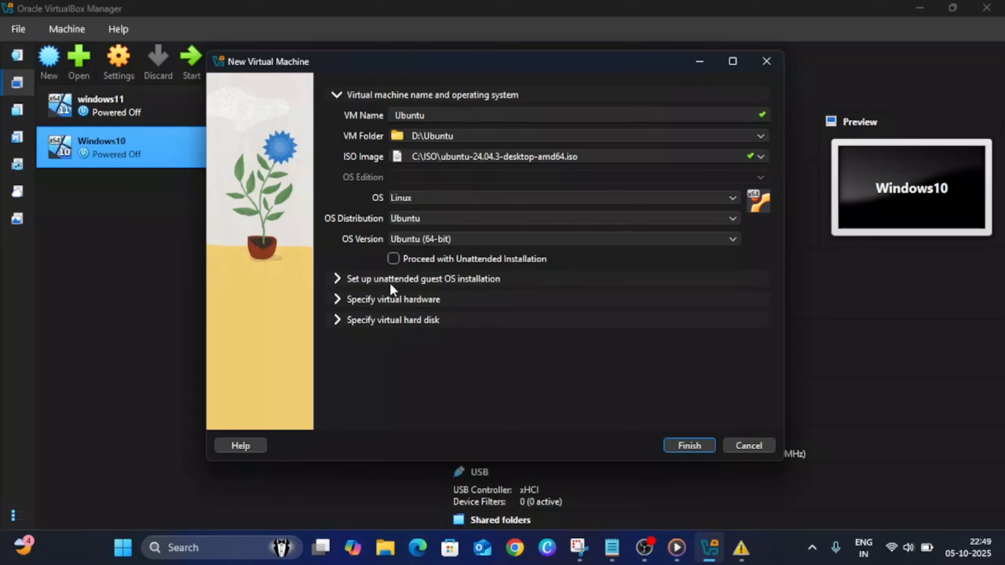
Set the virtual machine's base memory to 5478 MB in the virtual hardware settings
left_click(341, 300)
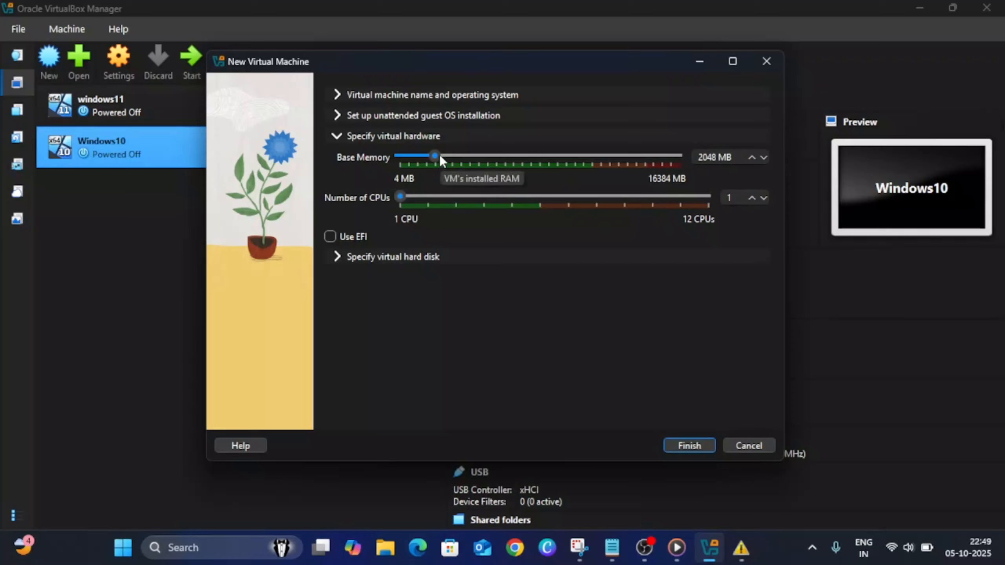
left_click_drag(441, 158, 494, 158)
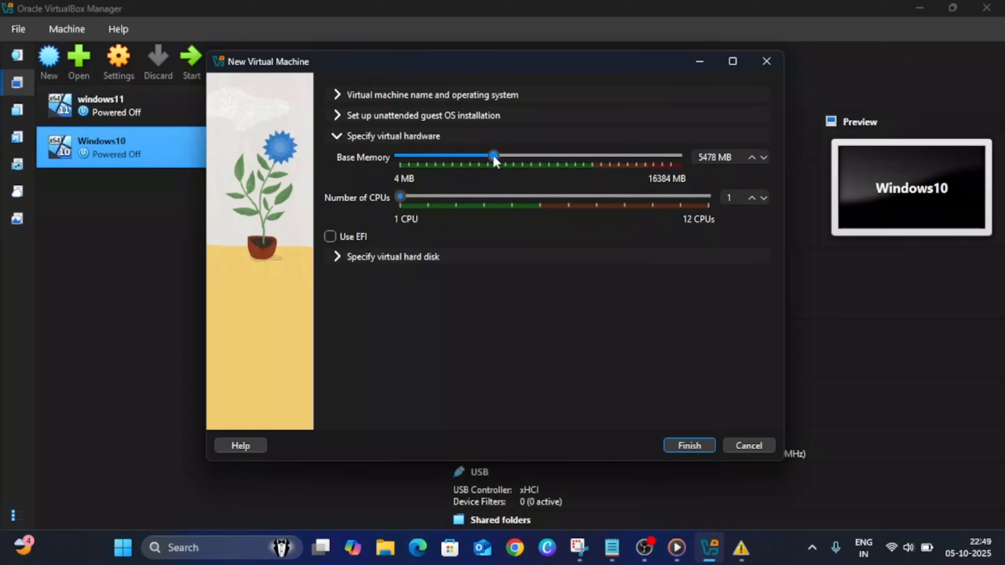
Examine the host computer's memory usage and capacity in Task Manager's performance view
right_click(778, 543)
left_click(823, 489)
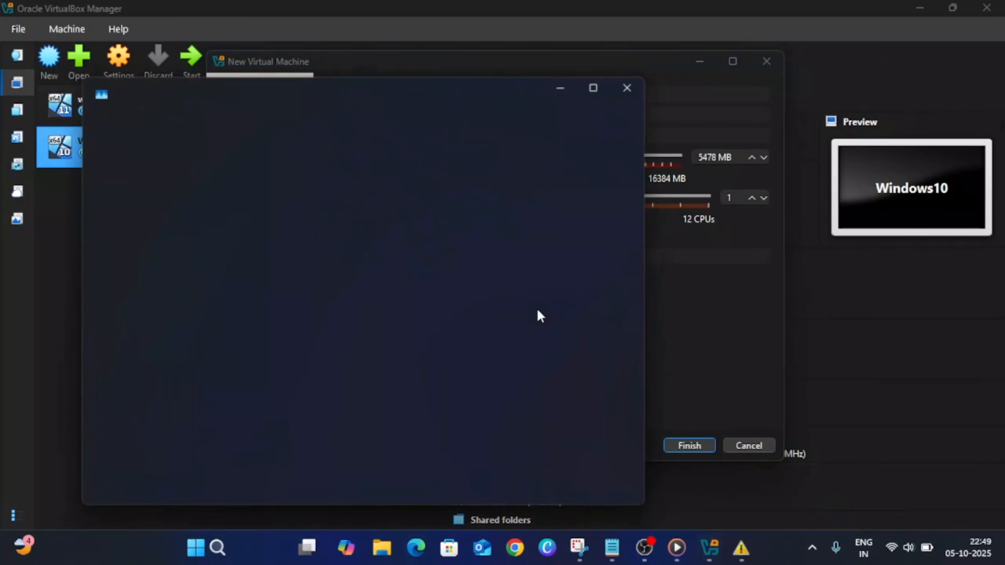
left_click(160, 198)
left_click(370, 228)
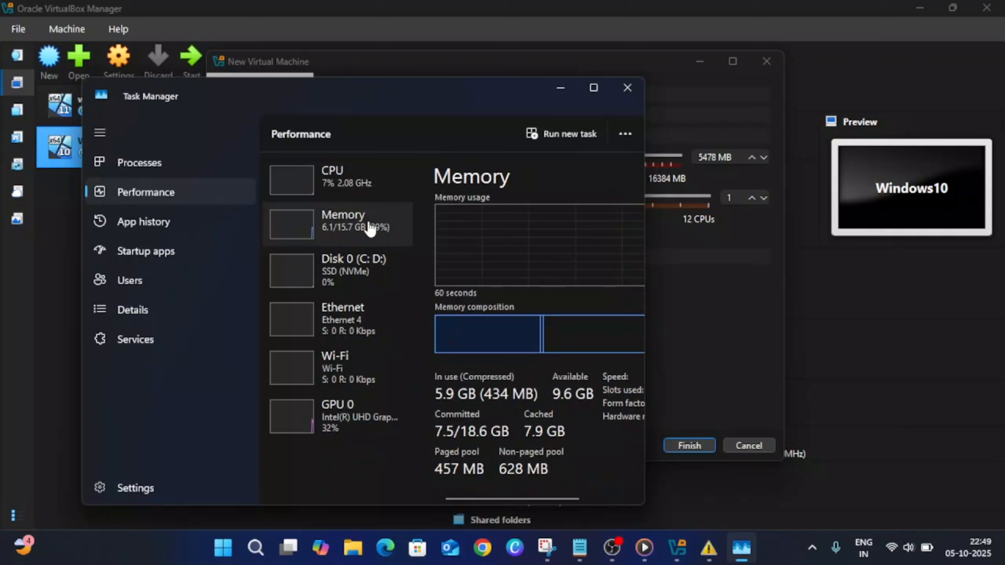
Check the host's total memory in Task Manager, and set the new virtual machine's number of CPUs to 4
left_click(593, 88)
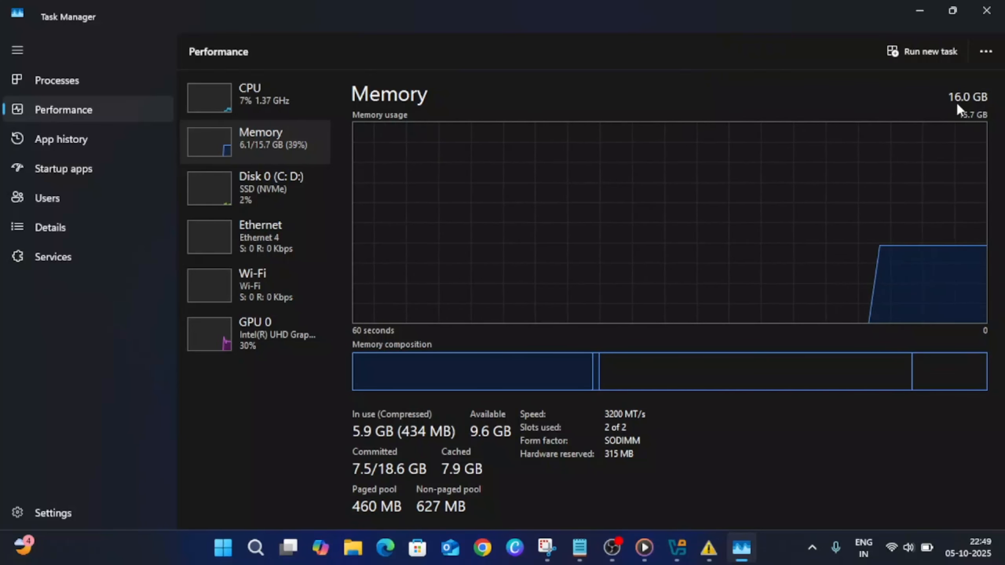
left_click(917, 12)
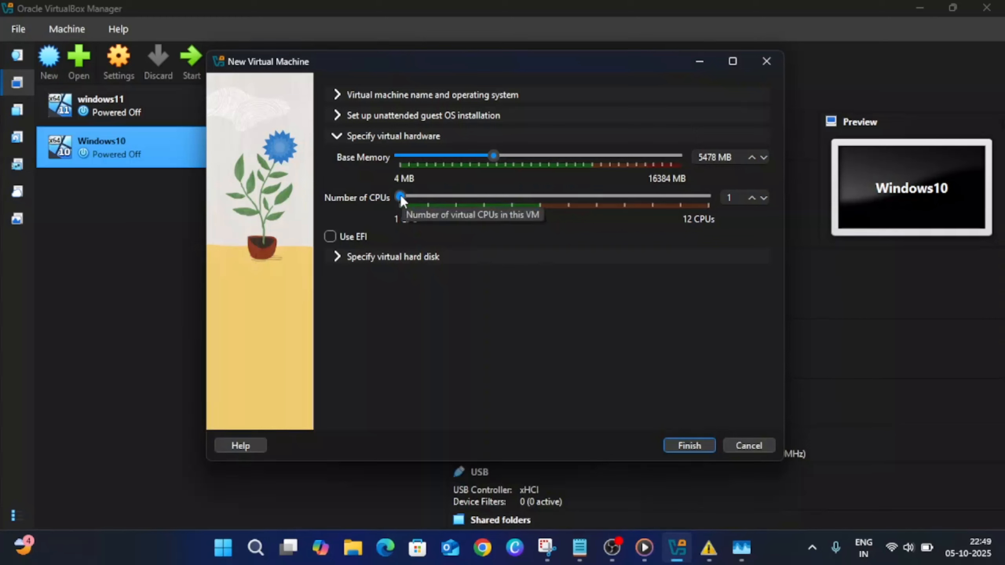
left_click_drag(402, 194, 420, 196)
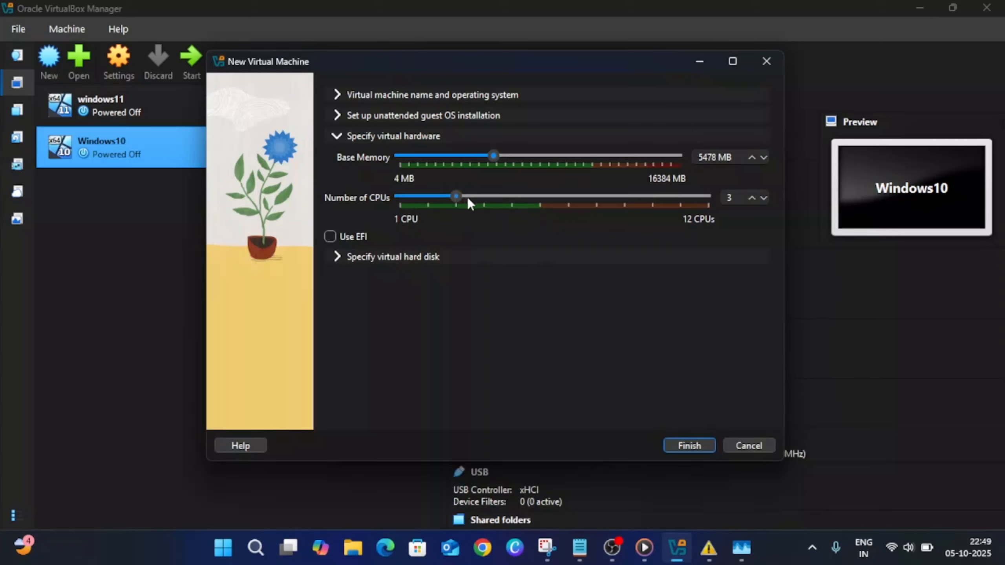
left_click_drag(469, 200, 483, 198)
Set the new virtual hard disk's size to 50 GB and finish creating the virtual machine
left_click(338, 257)
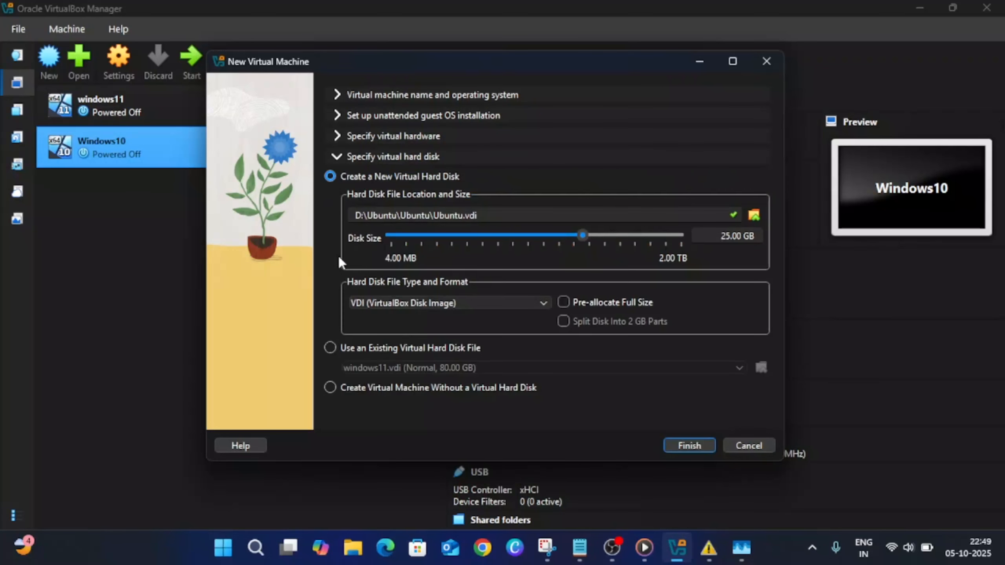
left_click(727, 236)
key("BackSpace")
key("BackSpace")
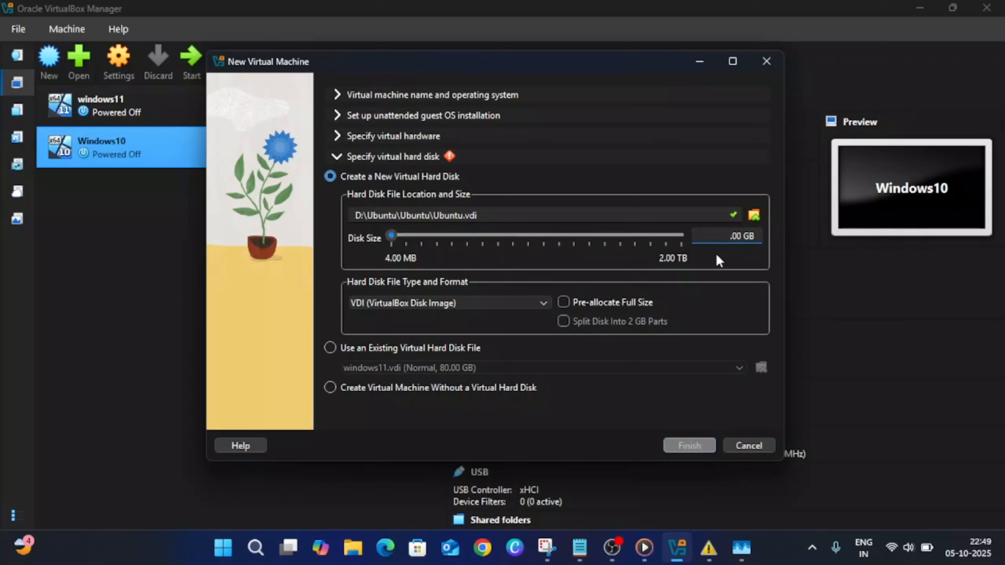
type("50")
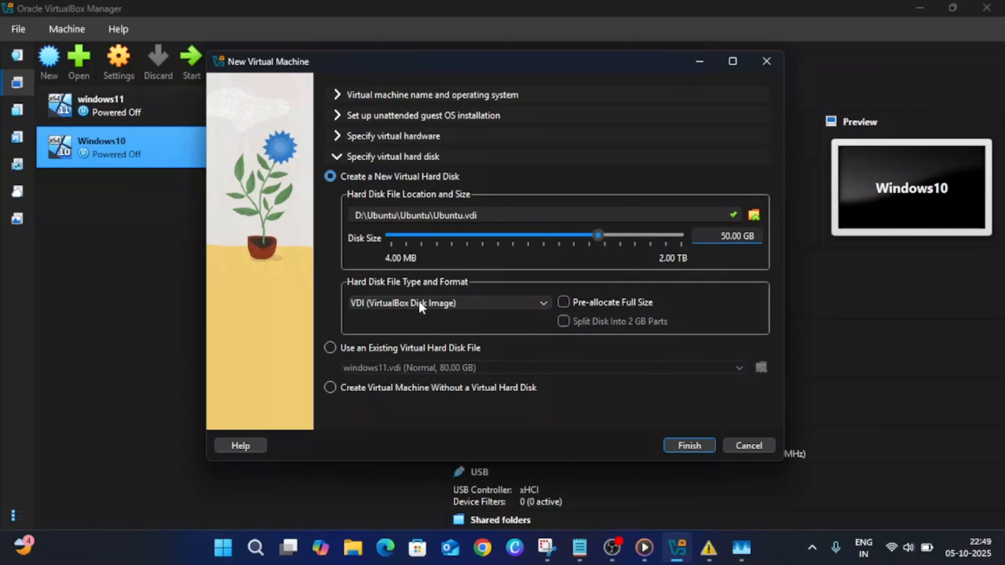
left_click(690, 446)
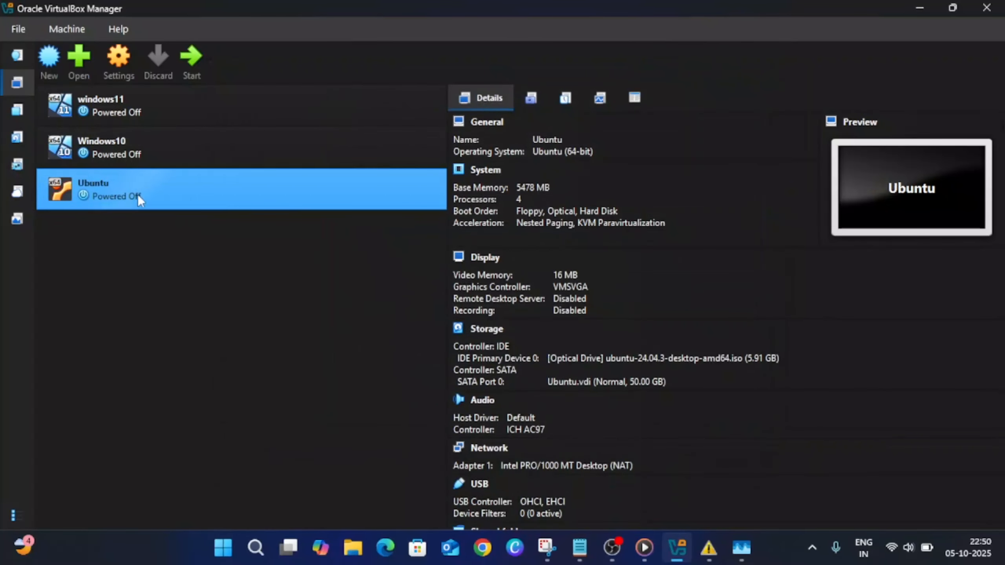
In the Ubuntu machine's settings, attach network Adapter 1 to Bridged Adapter
right_click(146, 194)
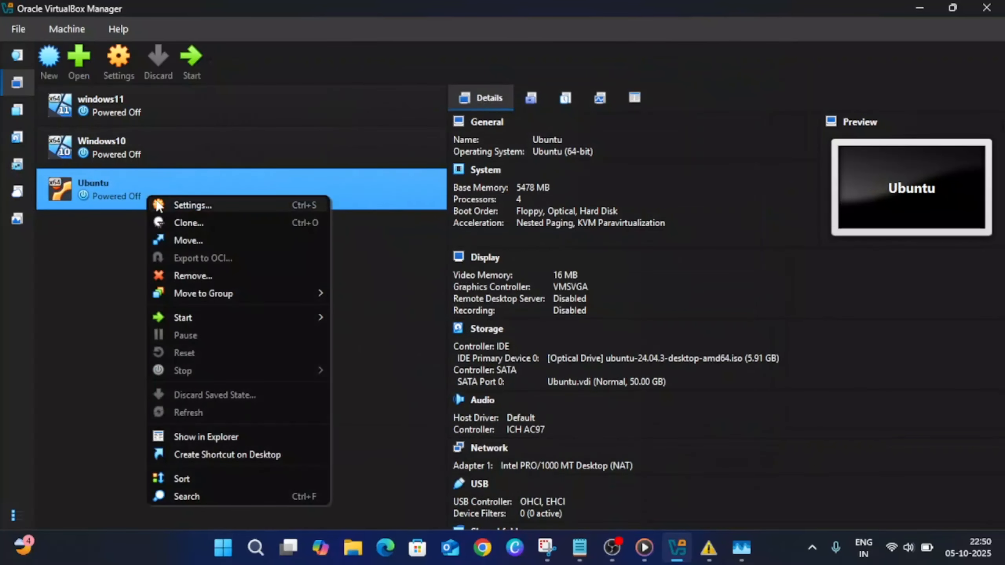
left_click(204, 208)
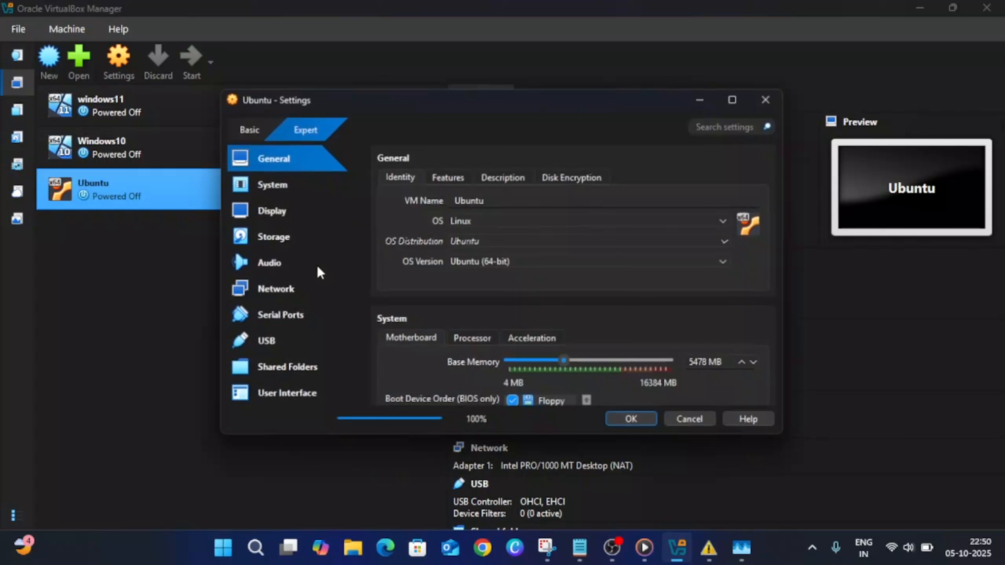
left_click(283, 291)
left_click(515, 218)
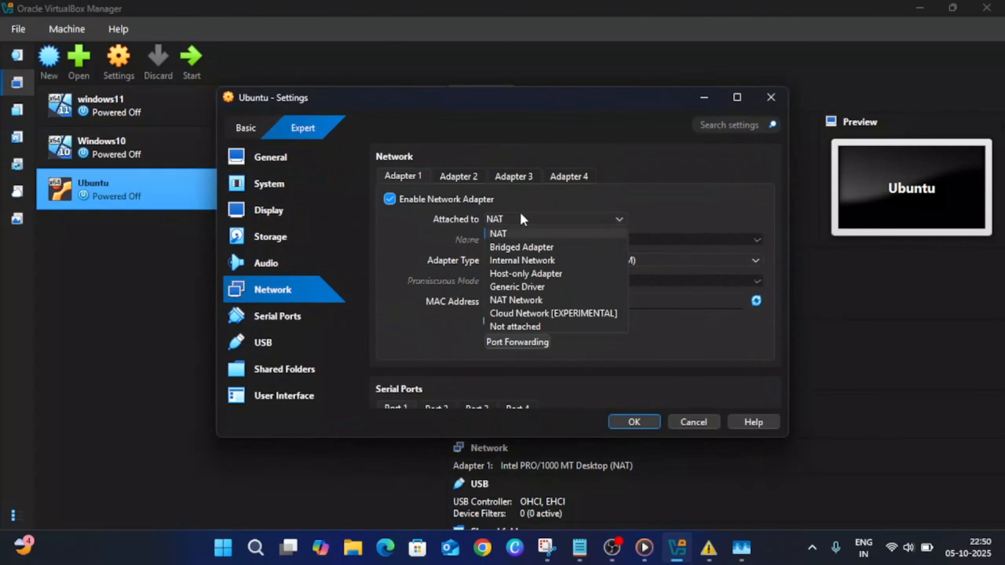
left_click(537, 247)
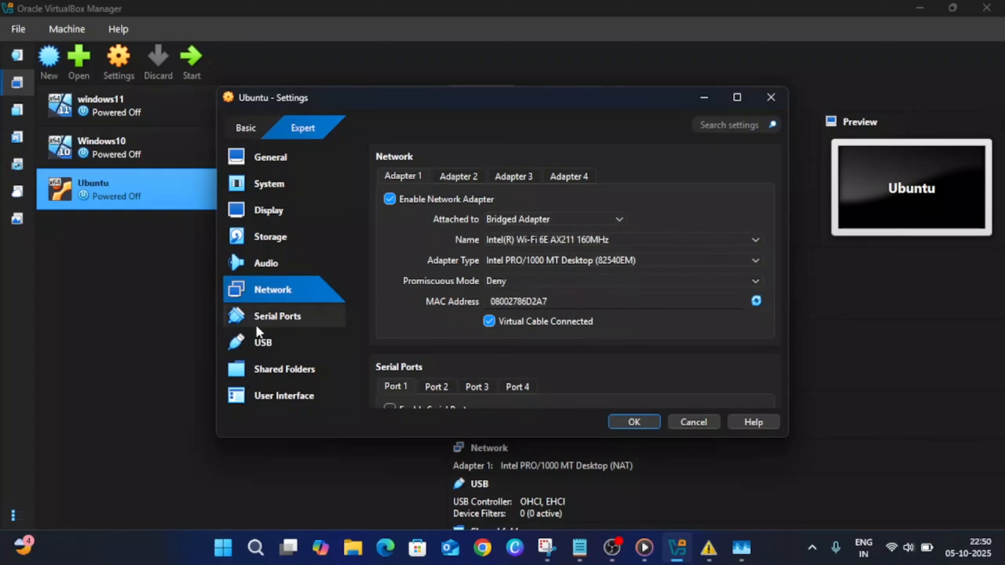
Set the Ubuntu machine's video memory to 128 MB and save the settings
left_click(281, 273)
left_click(273, 240)
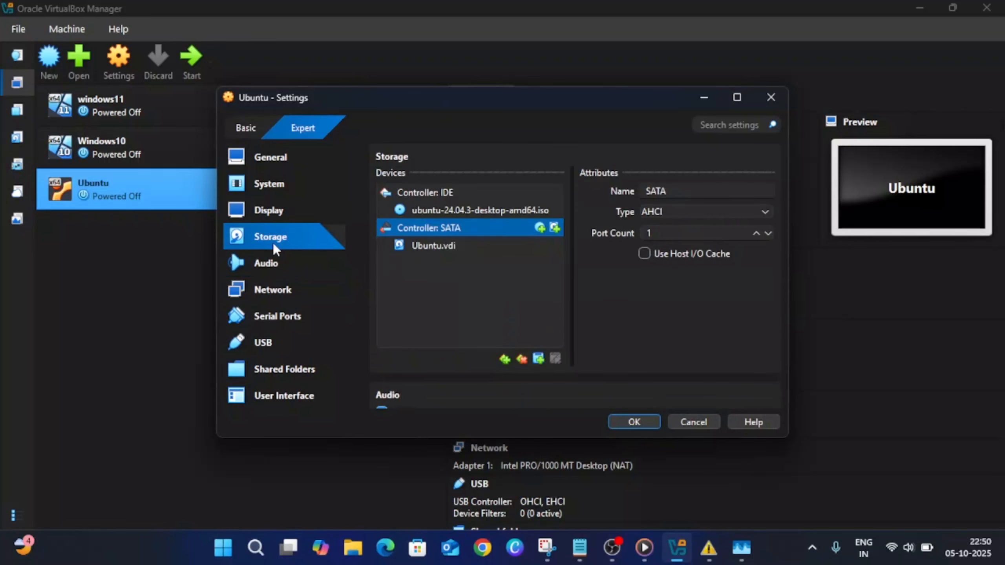
left_click(270, 211)
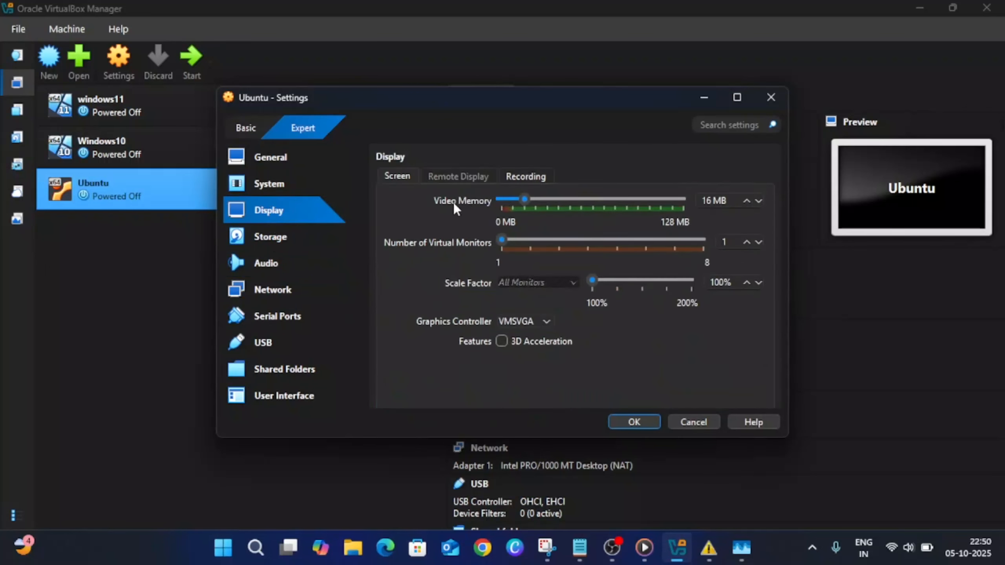
left_click_drag(527, 201, 687, 206)
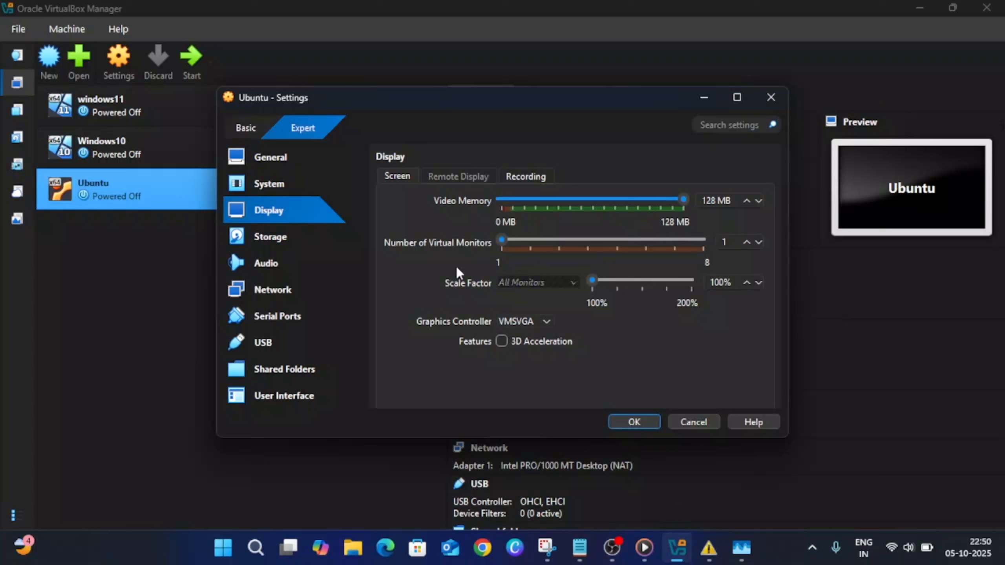
left_click(277, 392)
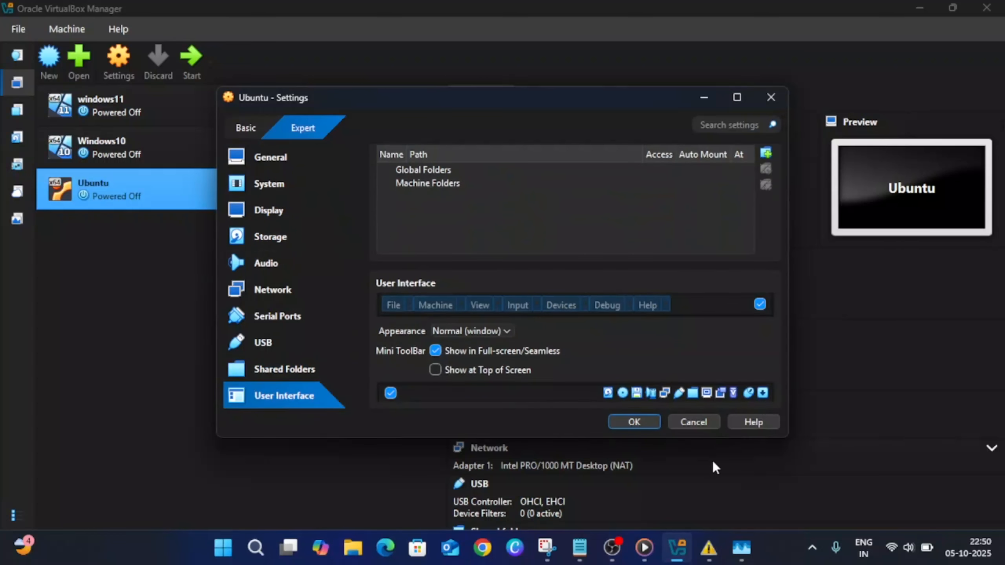
left_click(633, 422)
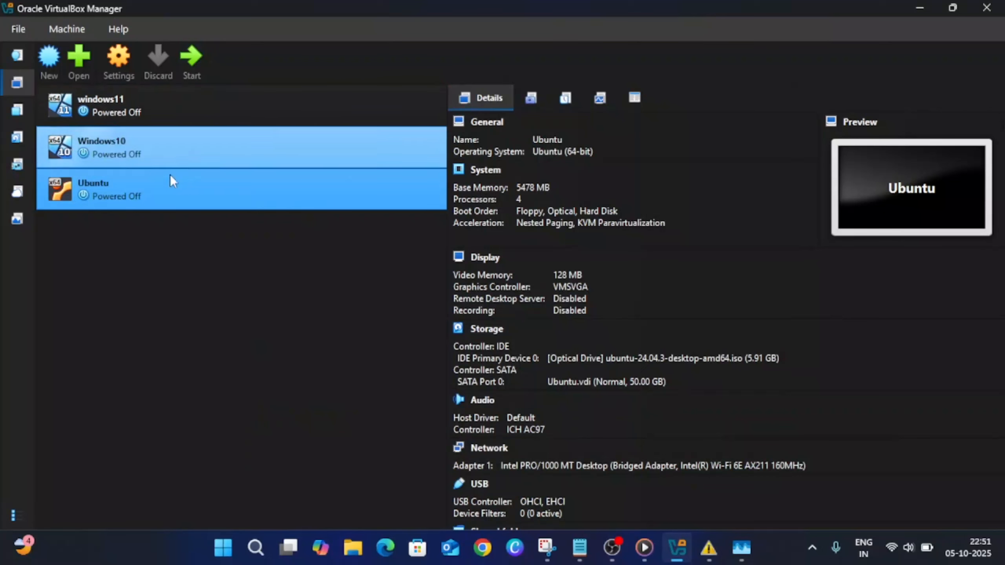
Start the Ubuntu virtual machine with GUI and dismiss the Program Compatibility Assistant dialog
right_click(157, 190)
mouse_move(211, 313)
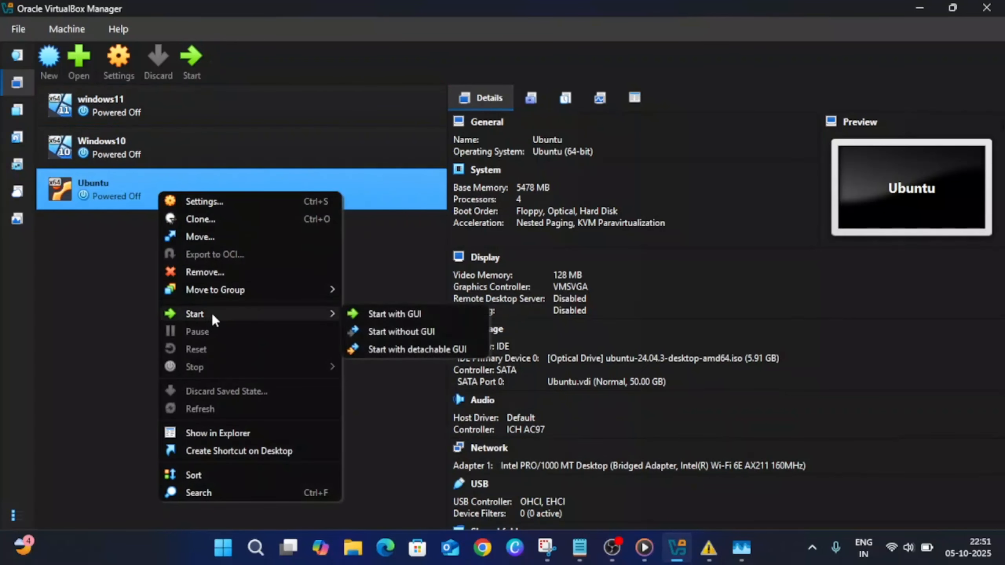
left_click(402, 315)
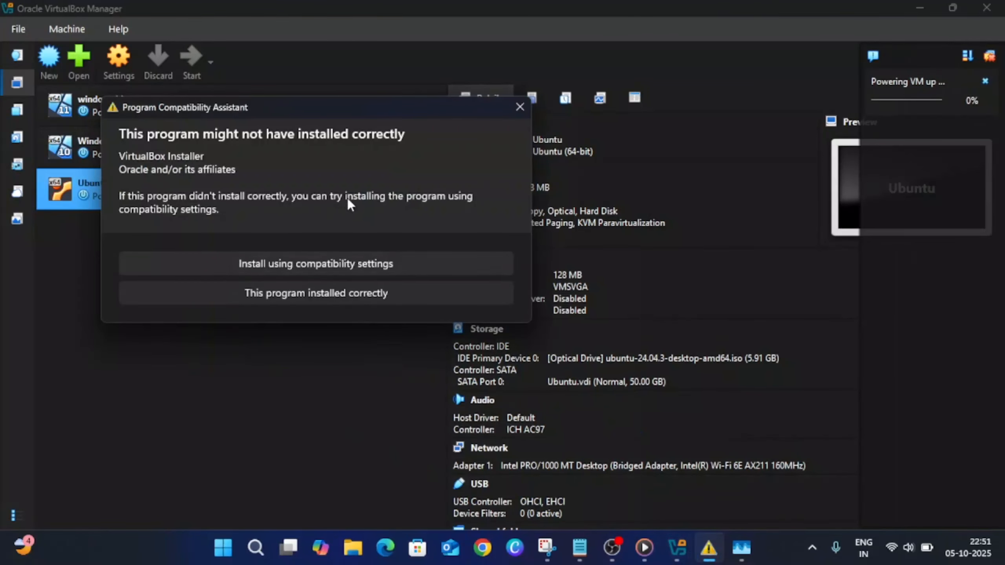
left_click(520, 107)
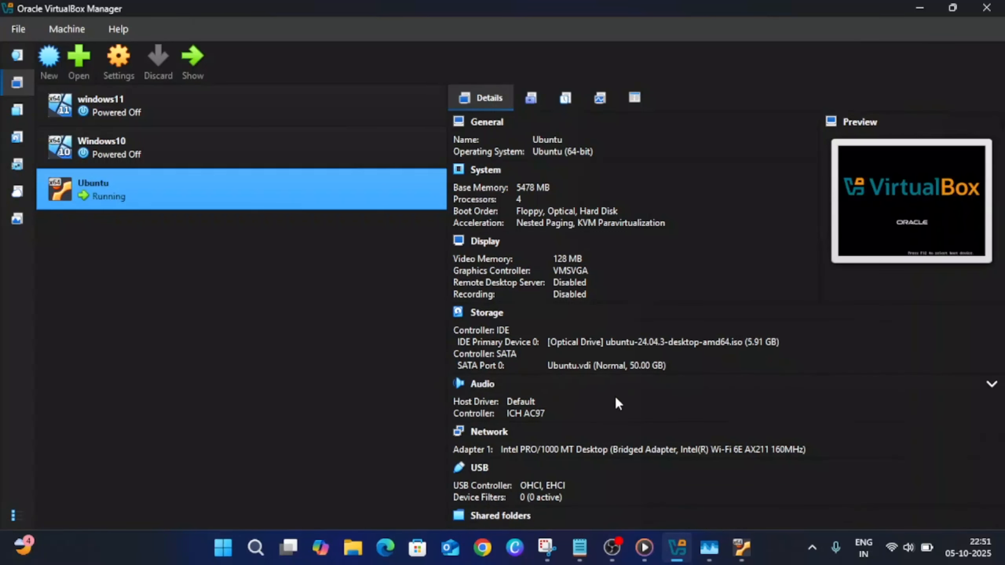
Bring up the running Ubuntu machine's window, switch it to full-screen mode and dismiss the keyboard capture notification
mouse_move(752, 545)
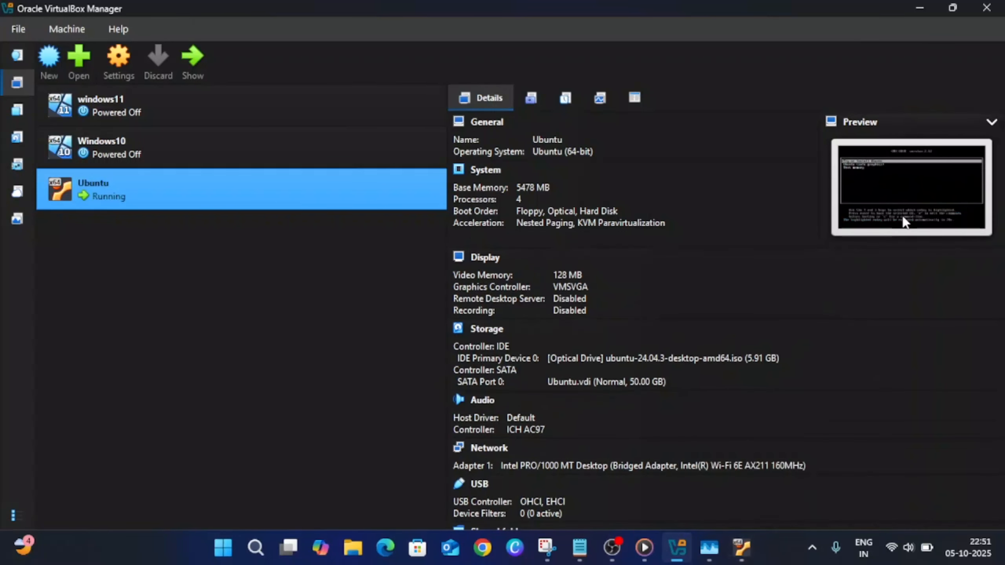
left_click(741, 547)
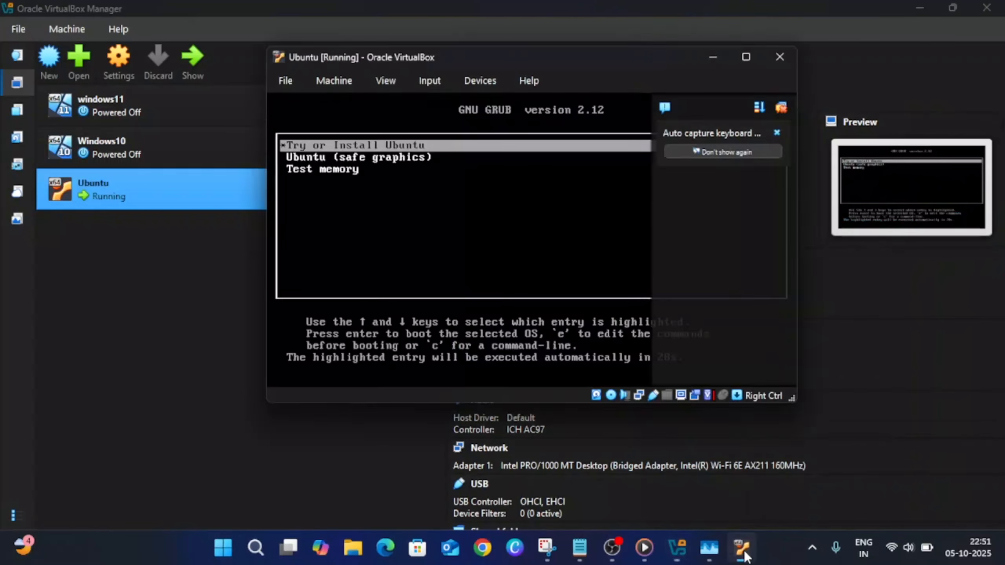
left_click(753, 58)
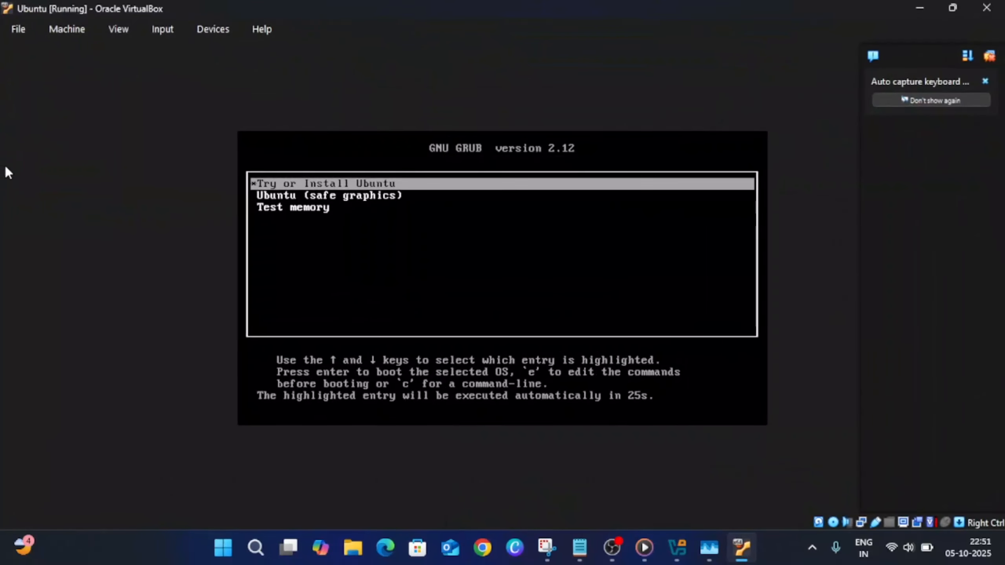
left_click(118, 29)
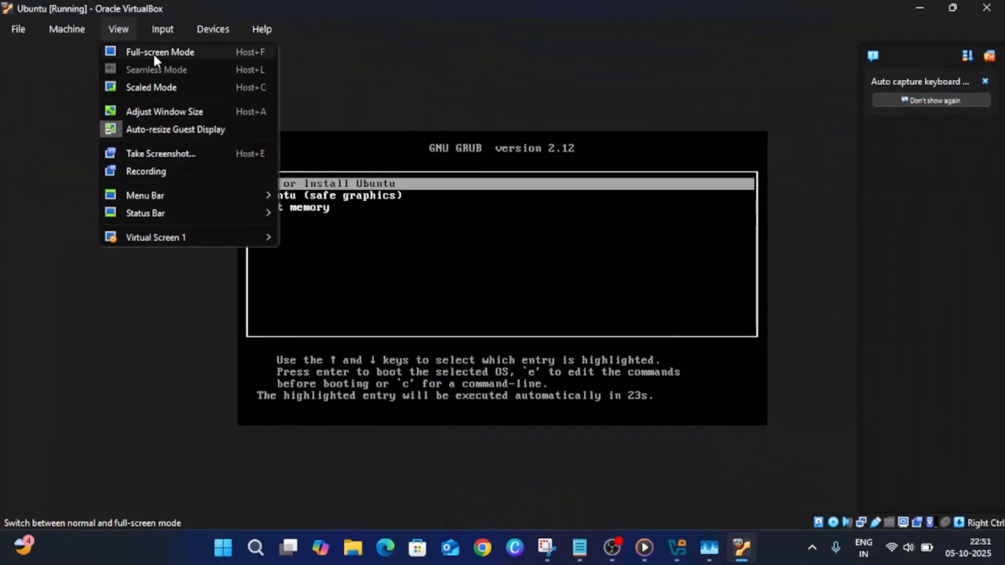
left_click(168, 55)
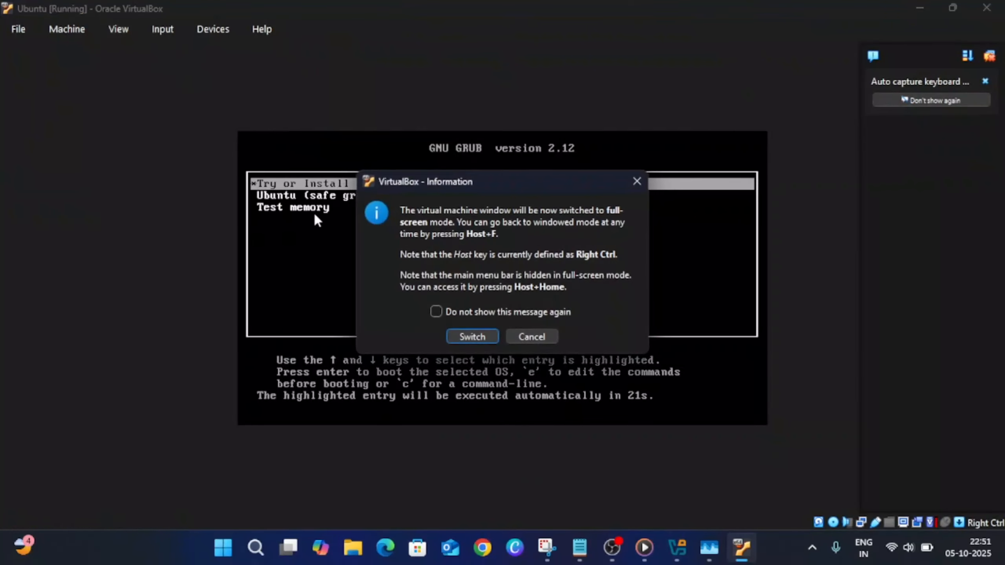
left_click(479, 335)
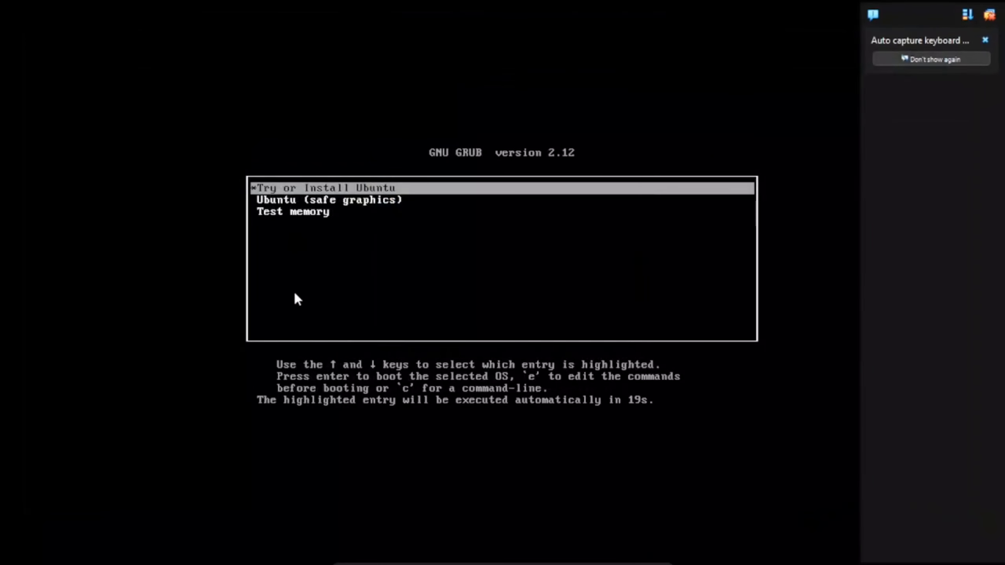
left_click(985, 40)
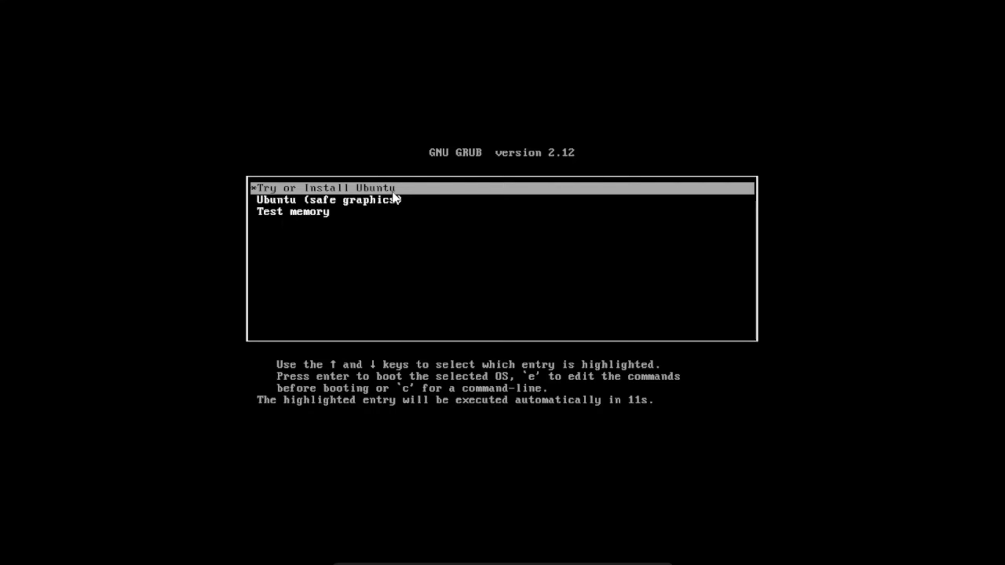
Boot the Try or Install Ubuntu entry from the GRUB menu
key("Return")
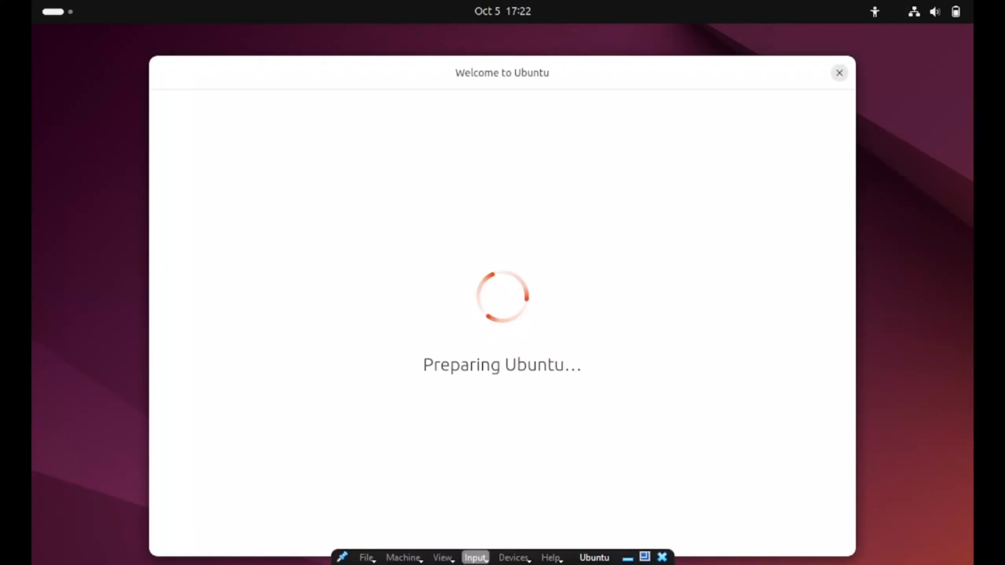
left_click(443, 561)
left_click(334, 455)
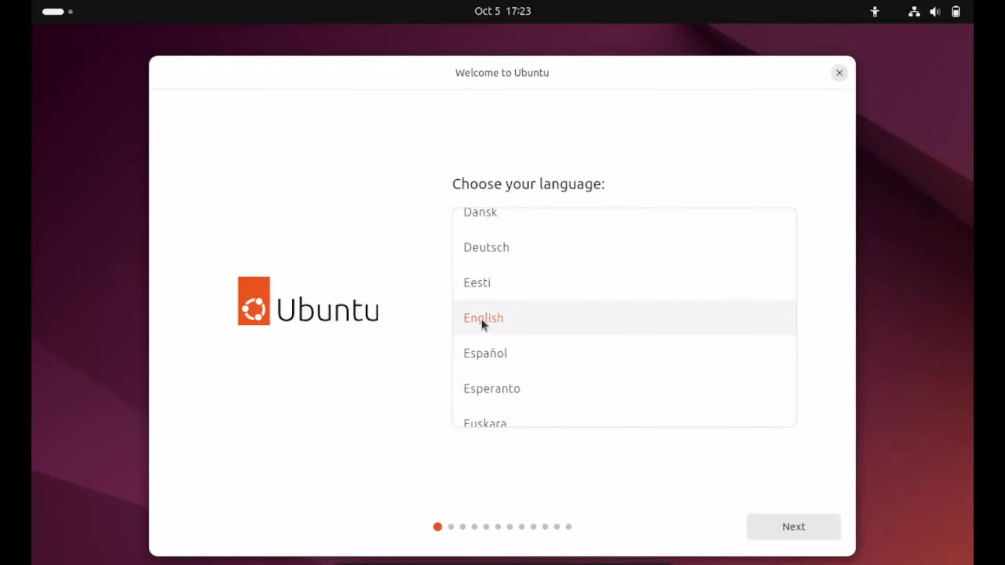
Accept English as the installer language and English (US) as the keyboard layout, leaving the accessibility options at their defaults
left_click(798, 528)
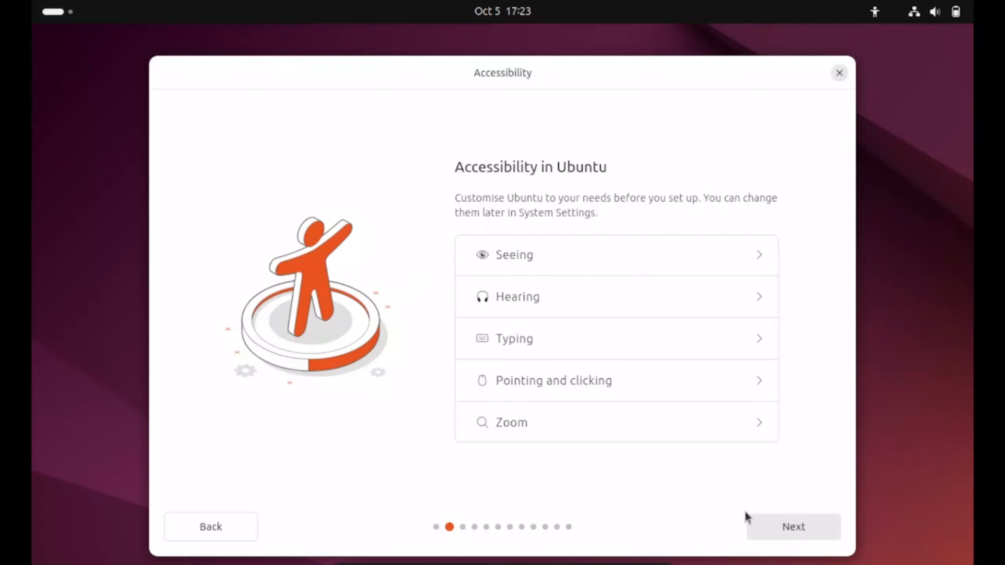
left_click(811, 529)
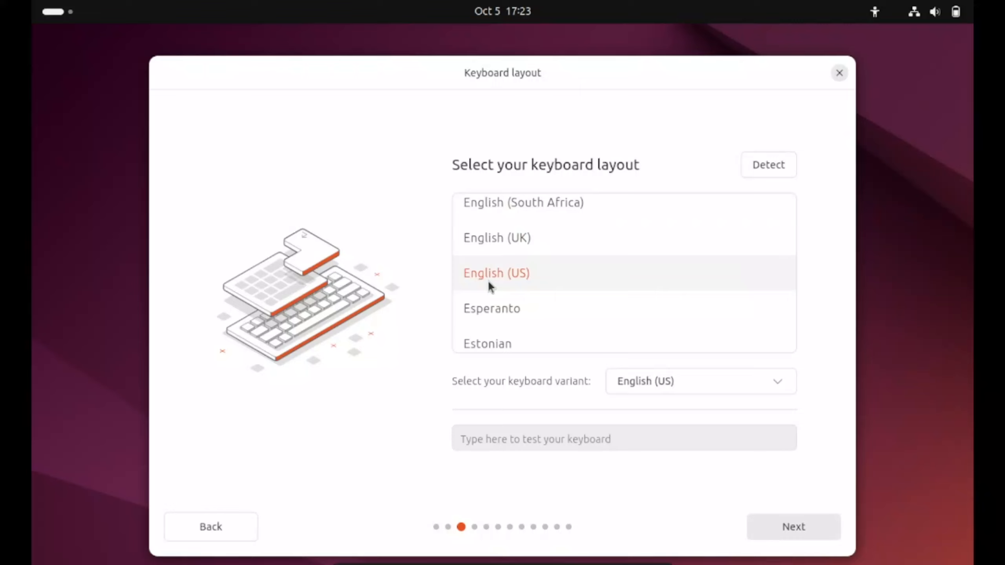
left_click(795, 526)
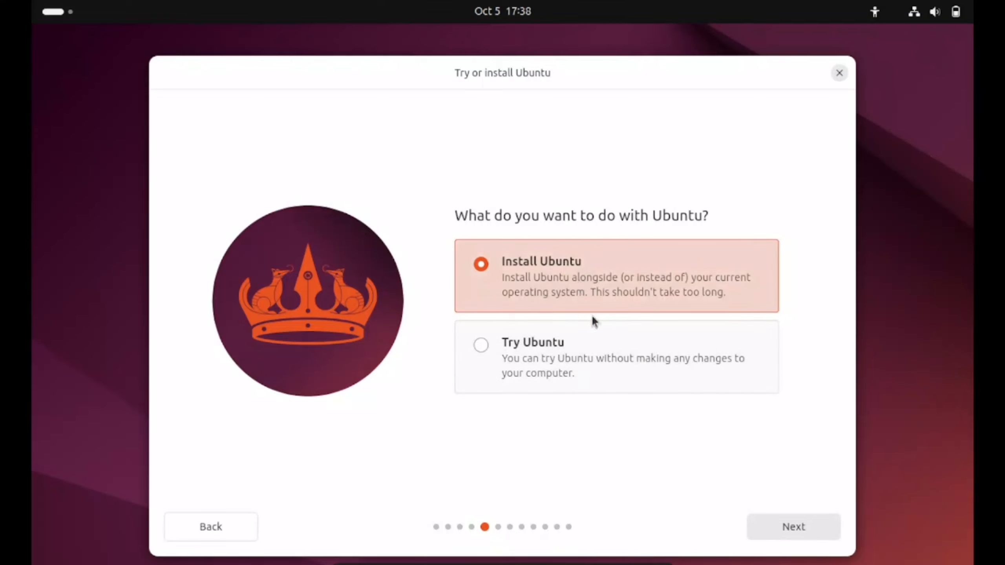
Choose to install Ubuntu with the interactive installation and the default app selection
left_click(791, 528)
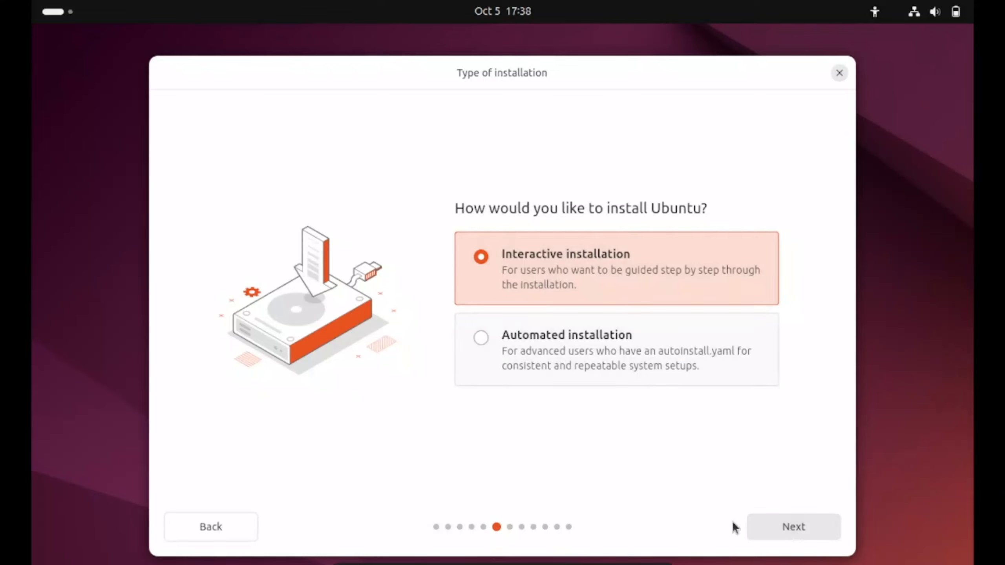
left_click(791, 528)
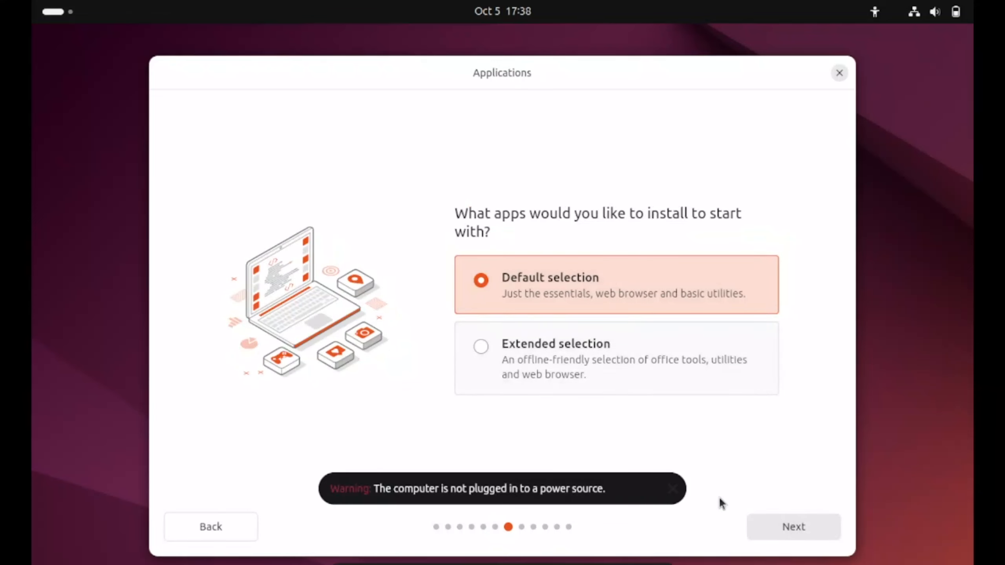
left_click(805, 528)
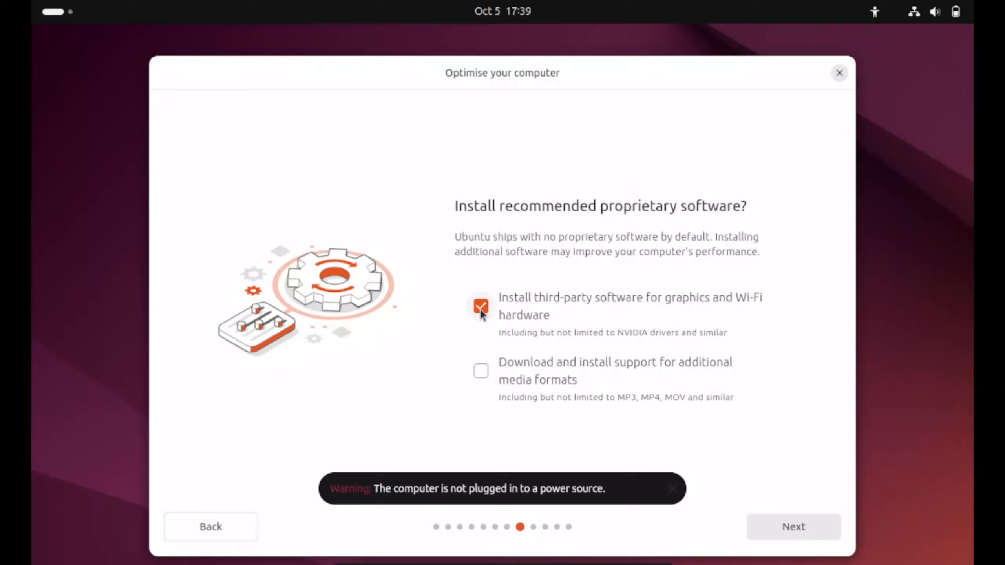
Include third-party software for graphics and Wi-Fi hardware, and choose to erase the disk and install Ubuntu
left_click(794, 528)
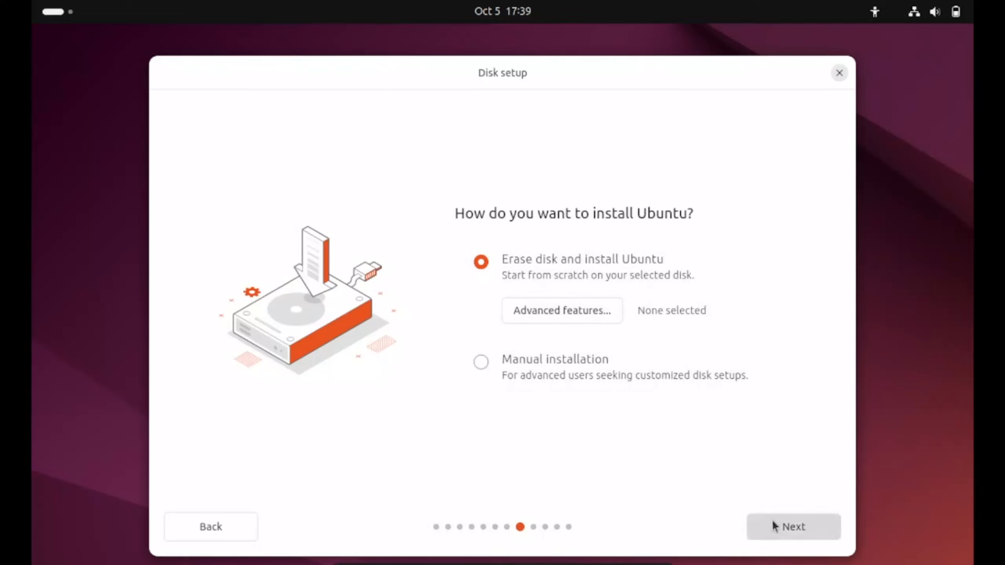
left_click(787, 525)
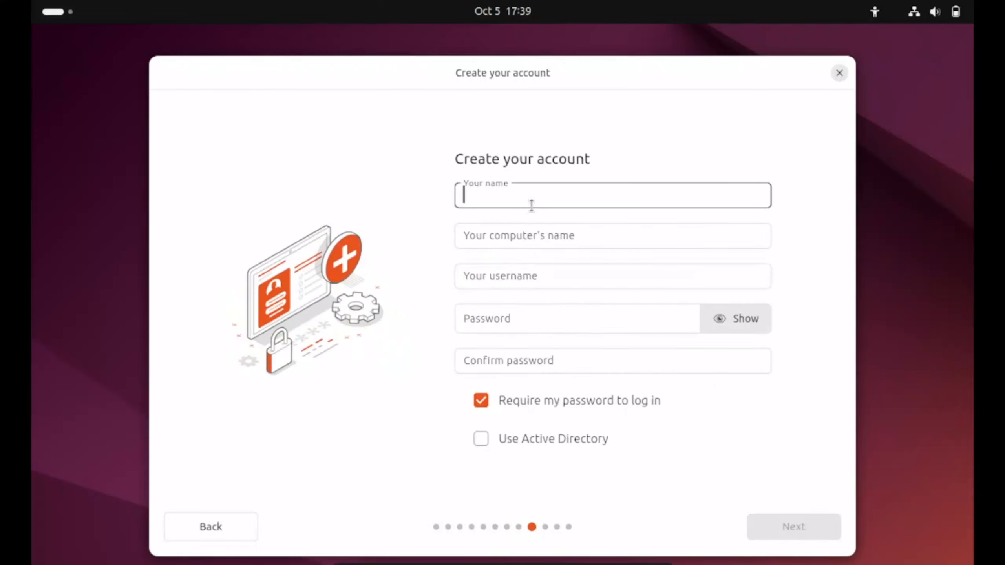
Enter the name for the new user account
type("u")
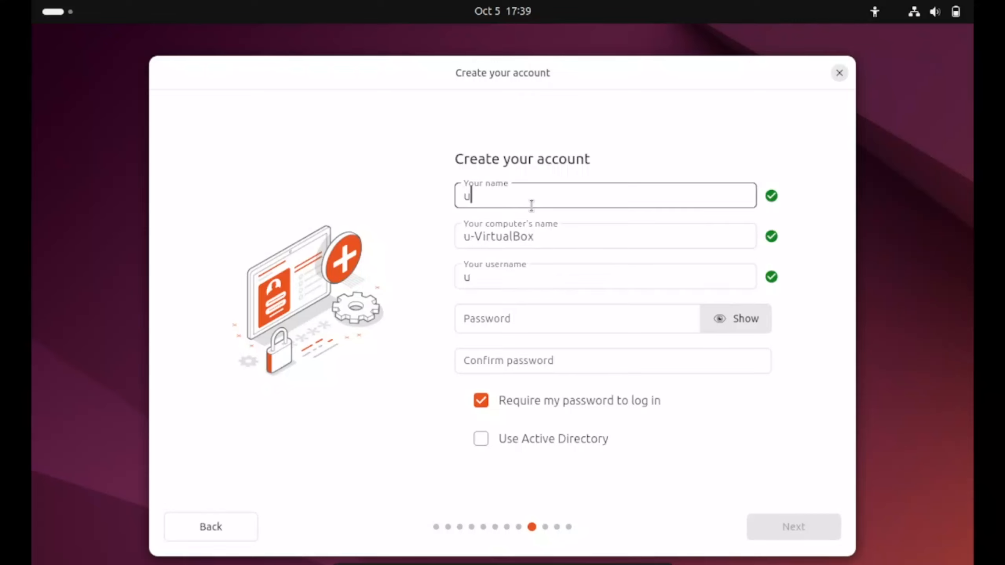